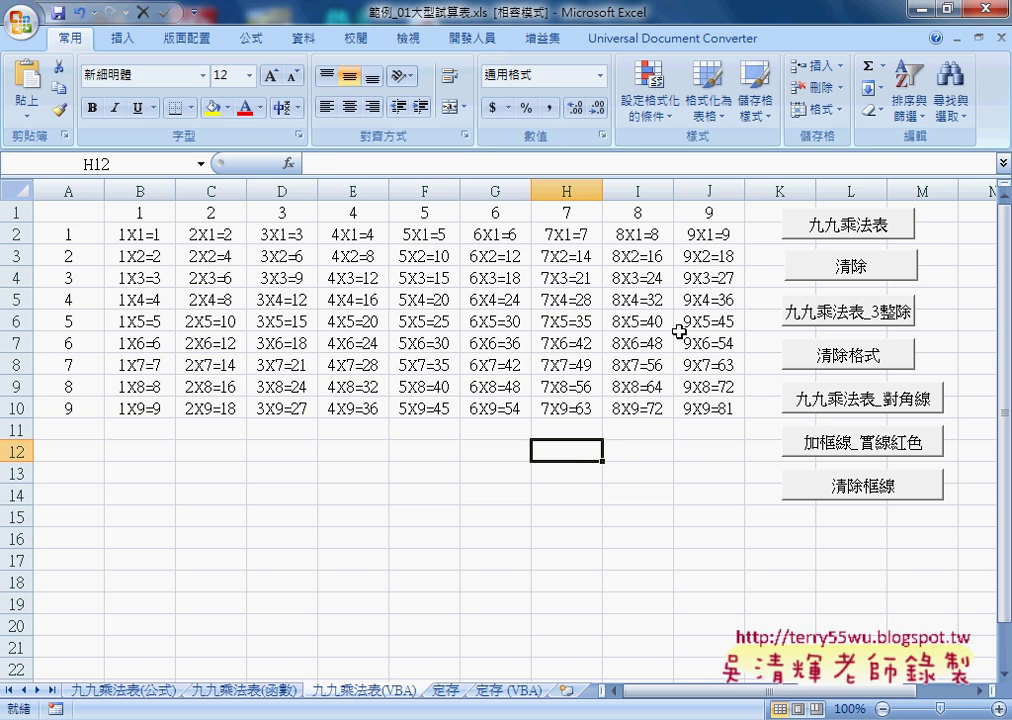
Step: Regenerate the 9×9 table in B2:J10 with the ×3, ×6 and ×9 rows yellow, then select B2:J10
left_click(855, 262)
left_click(848, 226)
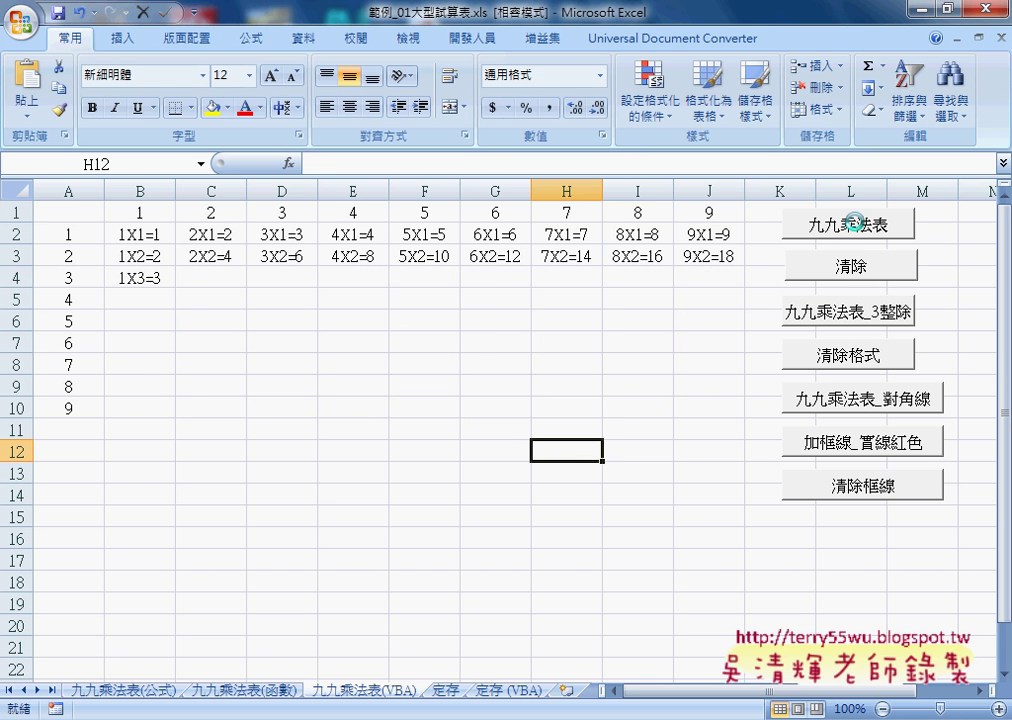
left_click(139, 232)
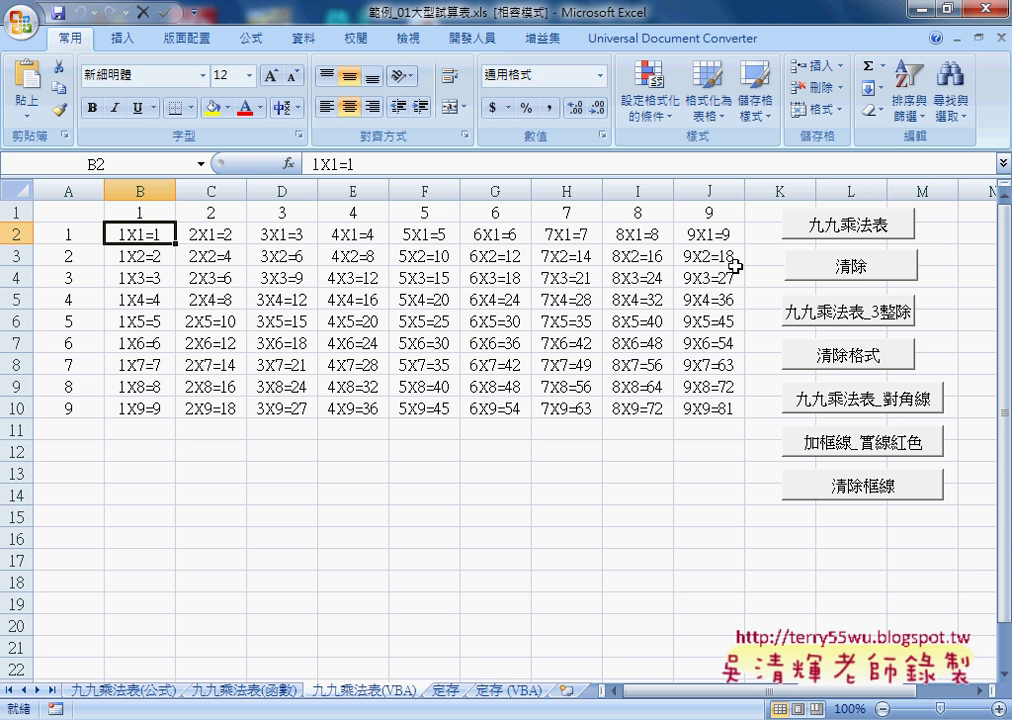
left_click(848, 265)
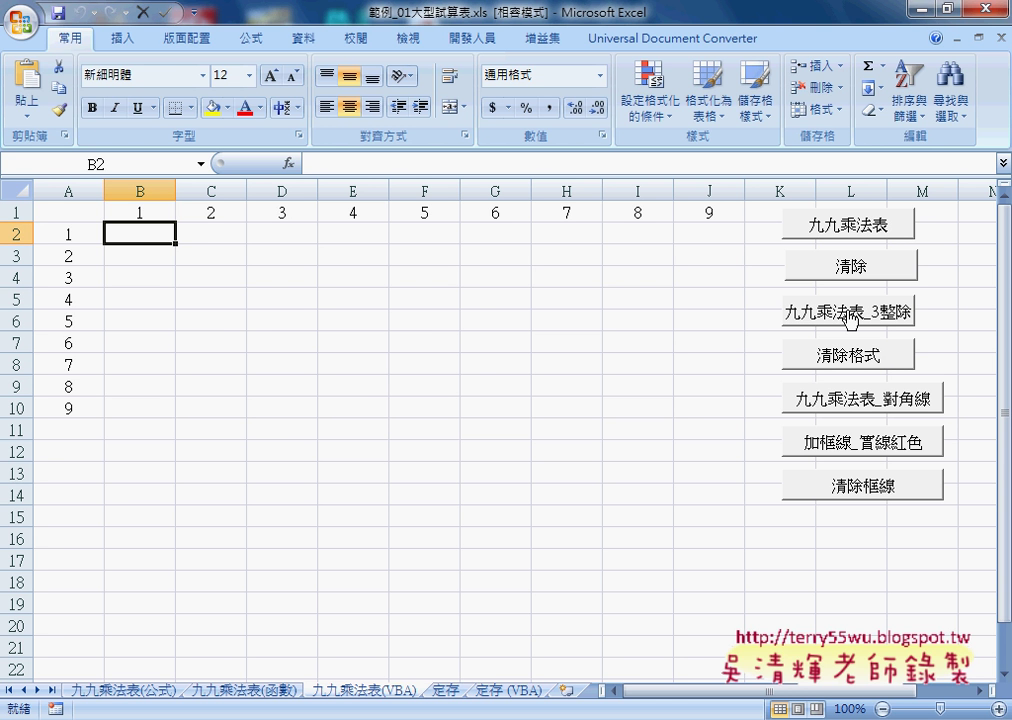
left_click(850, 320)
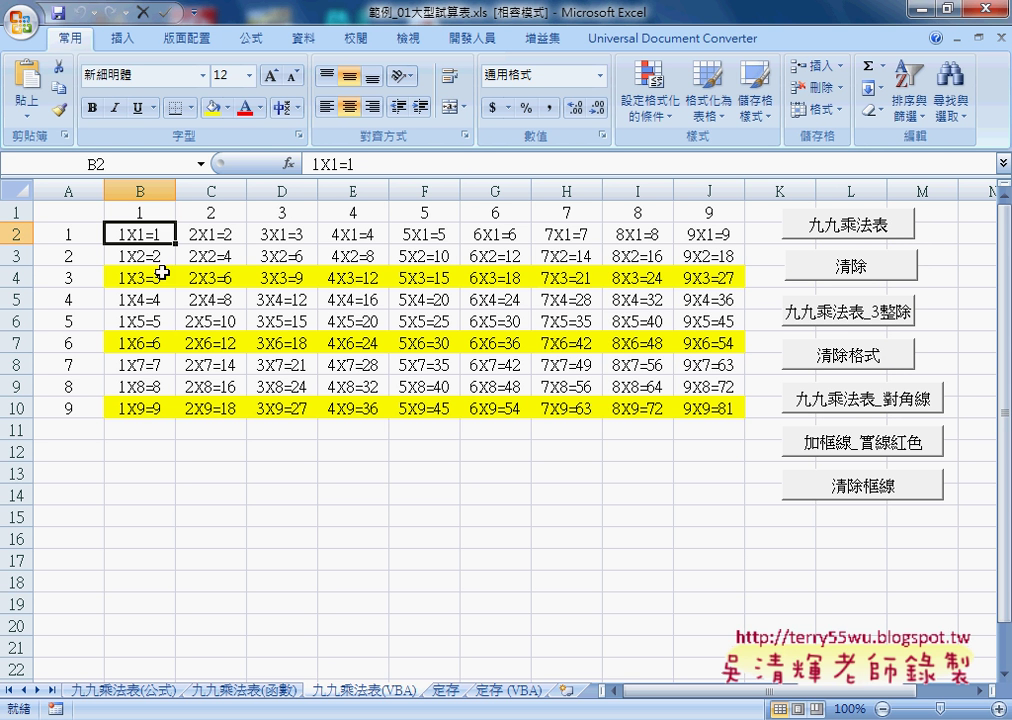
left_click_drag(140, 232, 697, 412)
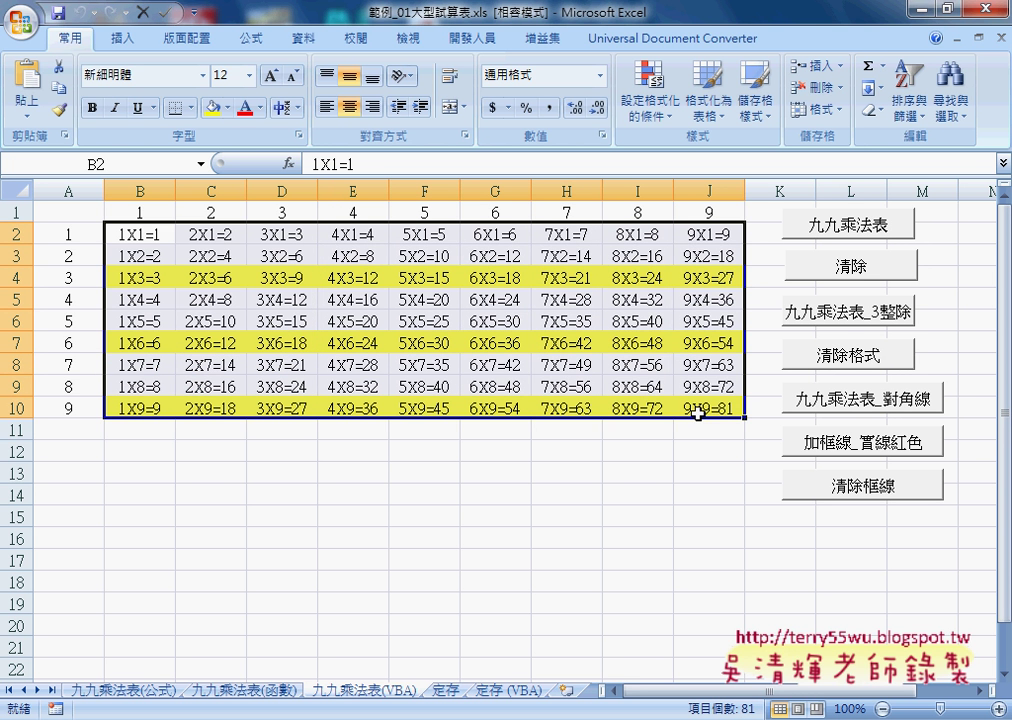
Step: Open the 九九乘法表_3整除 macro code in the VBA editor via 指定巨集 > 編輯
right_click(843, 318)
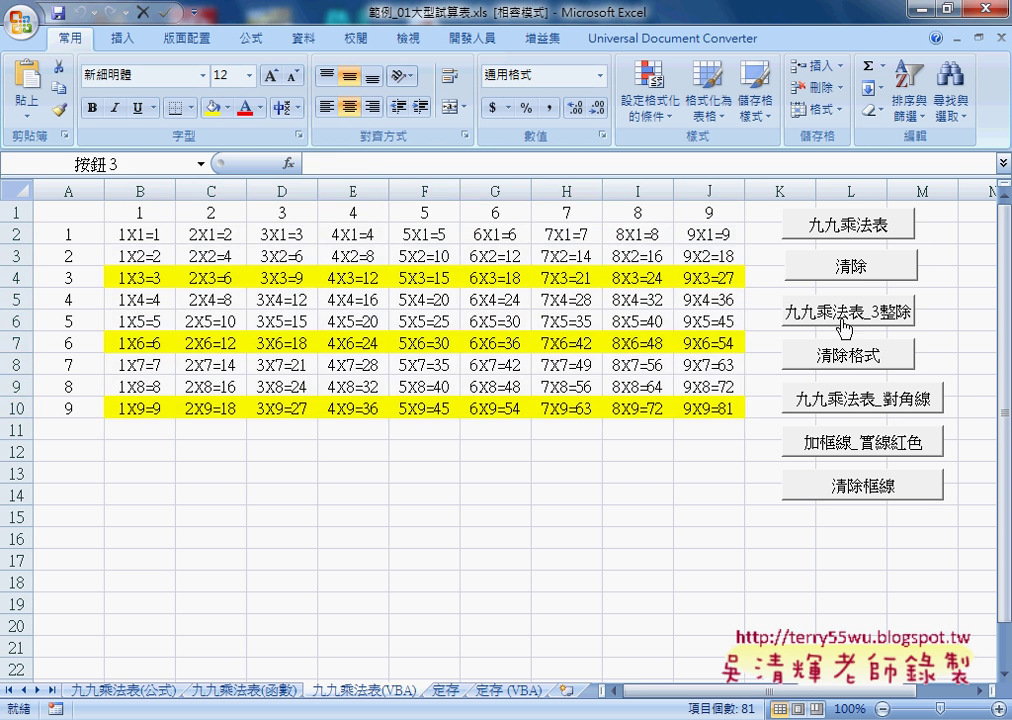
left_click(900, 480)
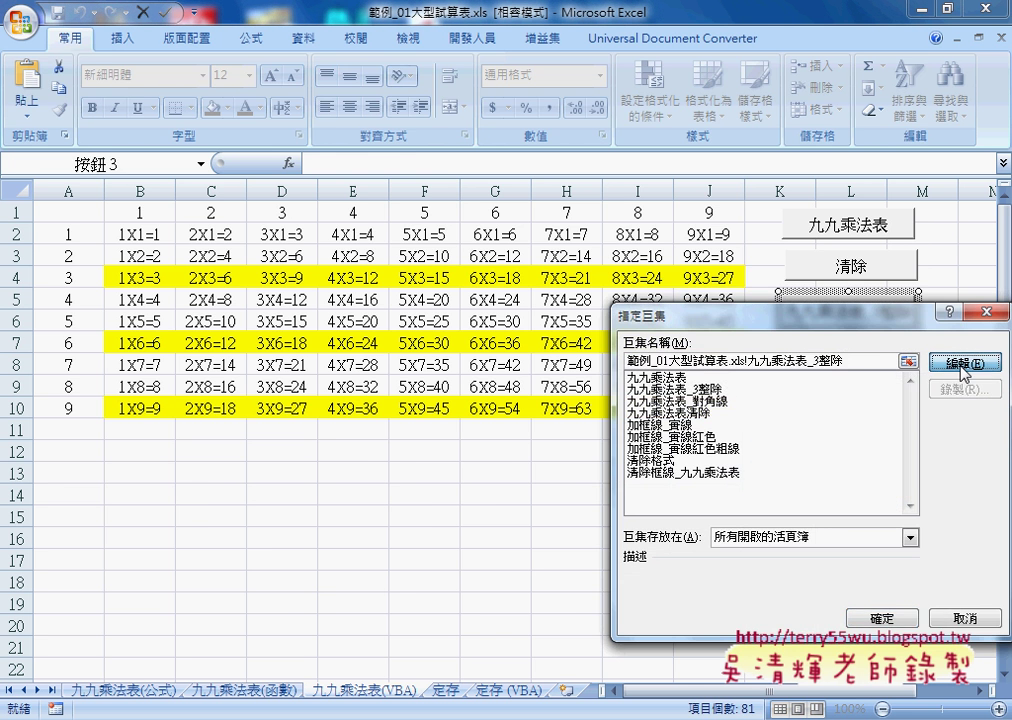
left_click(966, 361)
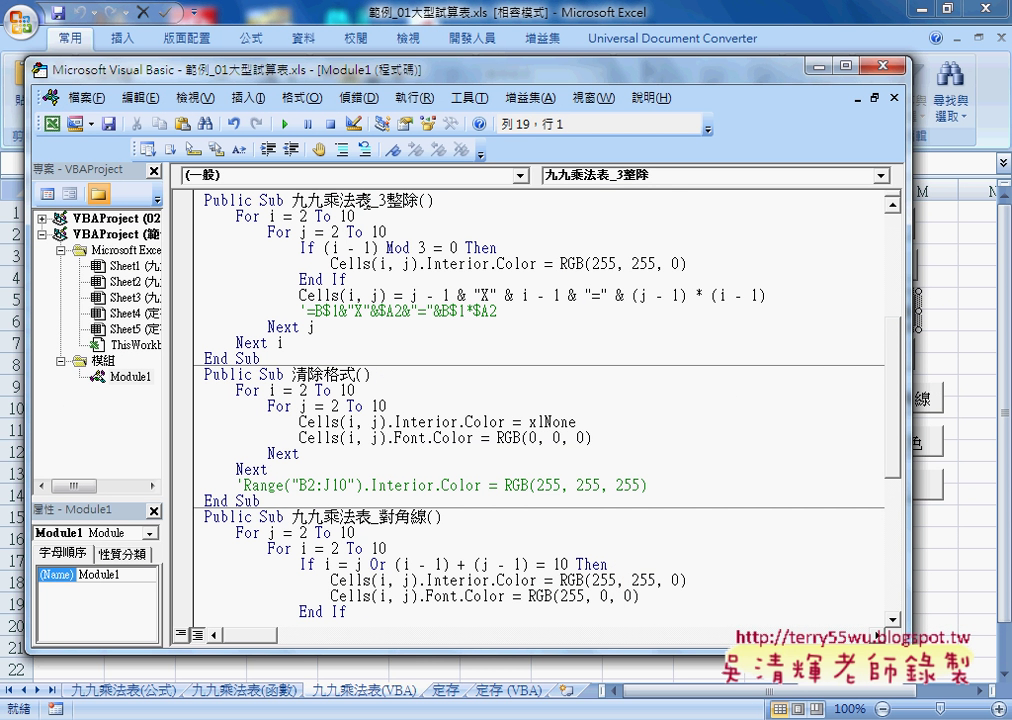
Step: Review the macro name and its (i - 1) Mod 3 If block, then move the editor aside
left_click_drag(292, 200, 371, 200)
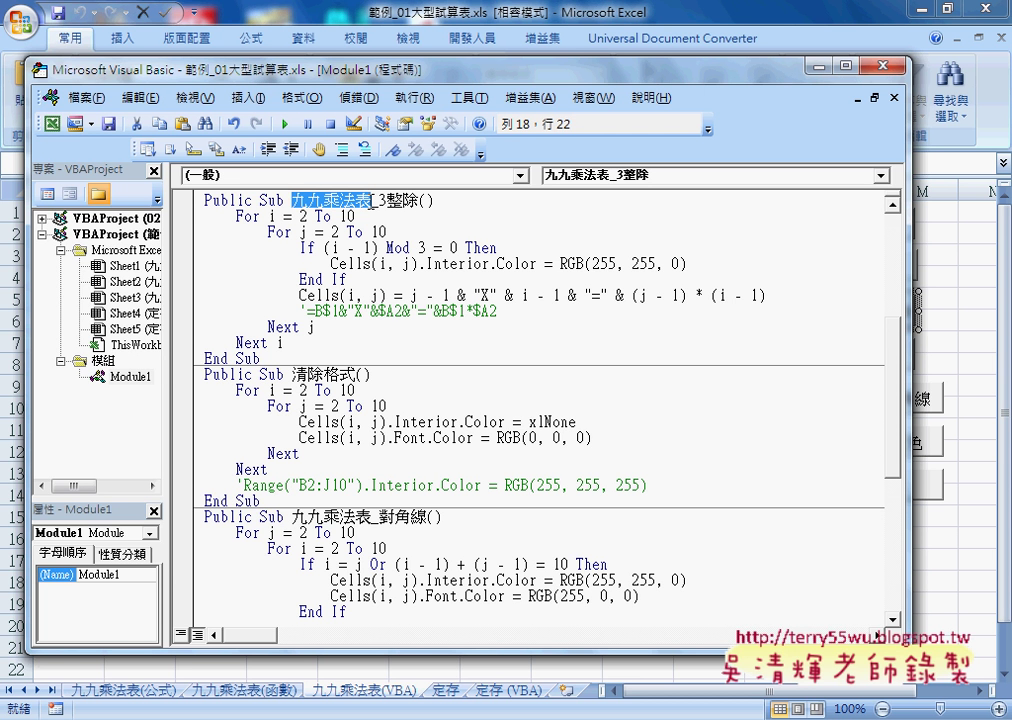
left_click_drag(372, 201, 418, 202)
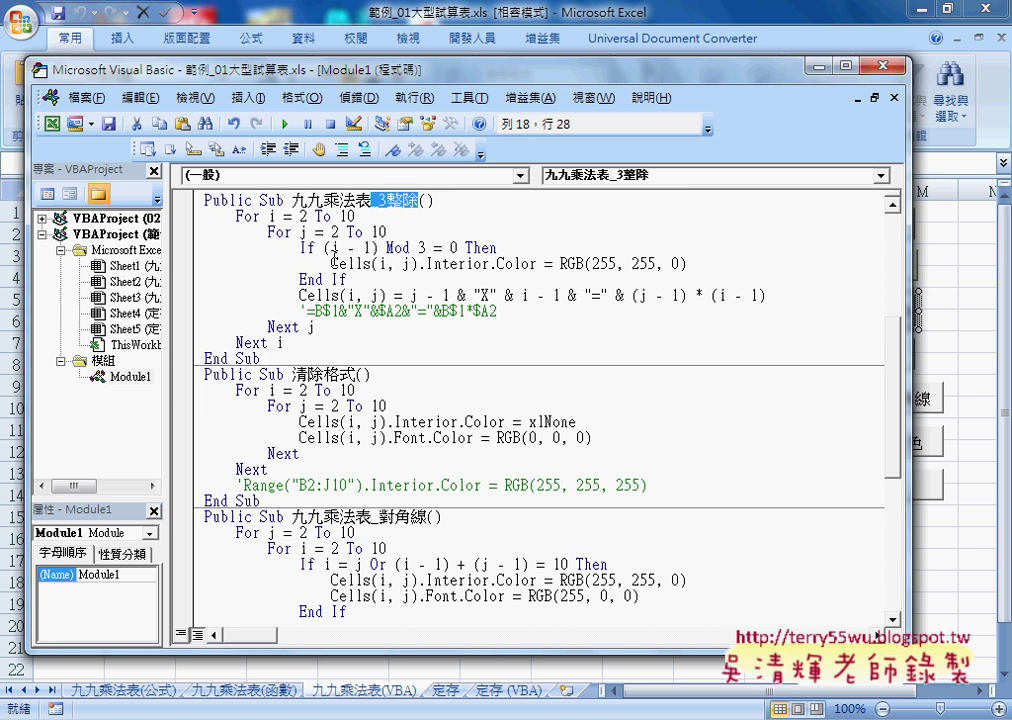
left_click_drag(188, 250, 193, 289)
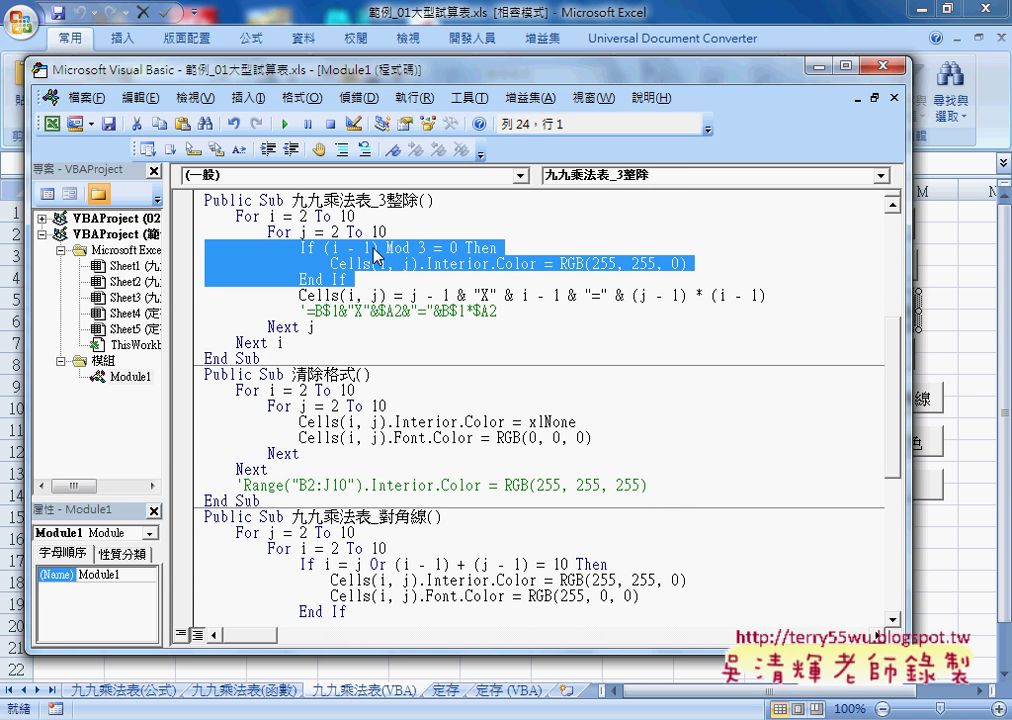
left_click(300, 248)
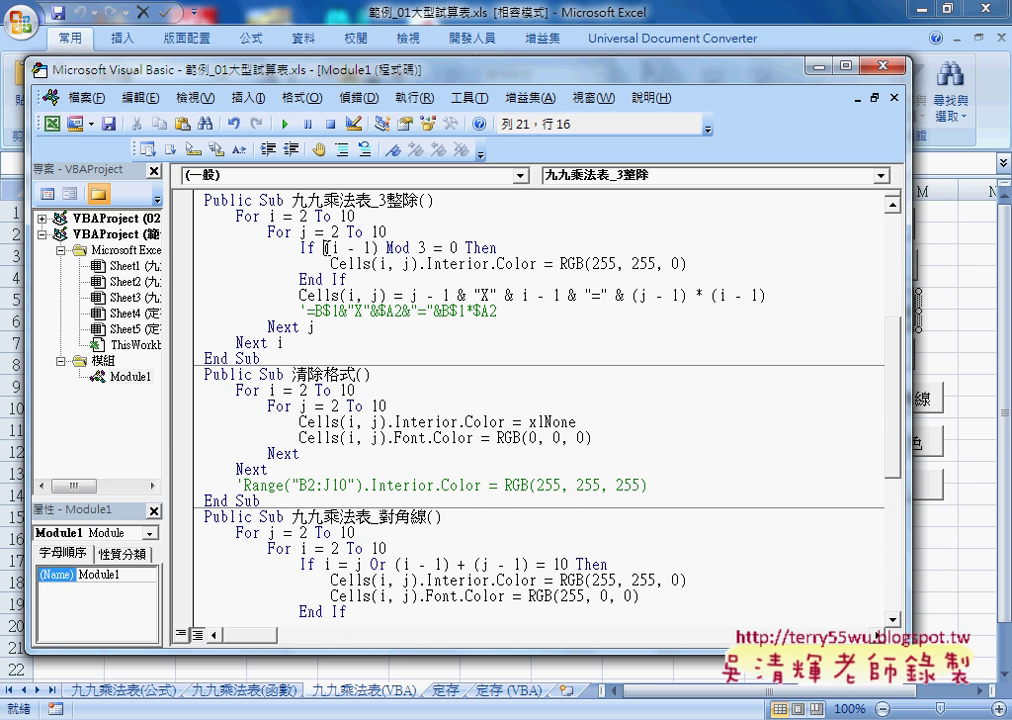
left_click_drag(322, 248, 378, 248)
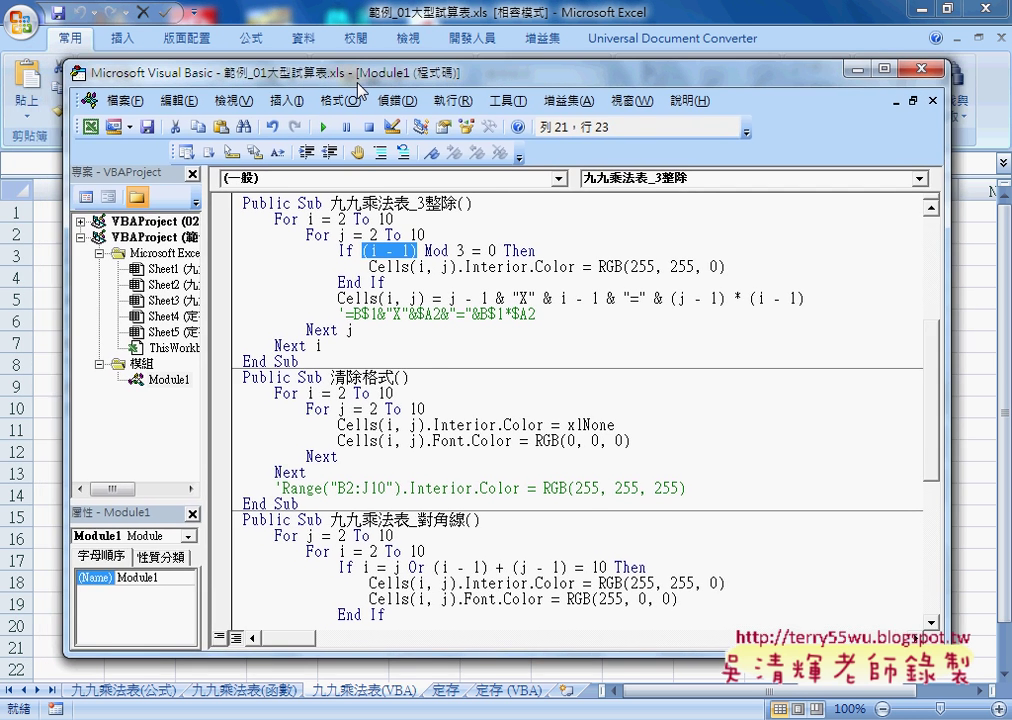
left_click_drag(320, 70, 417, 79)
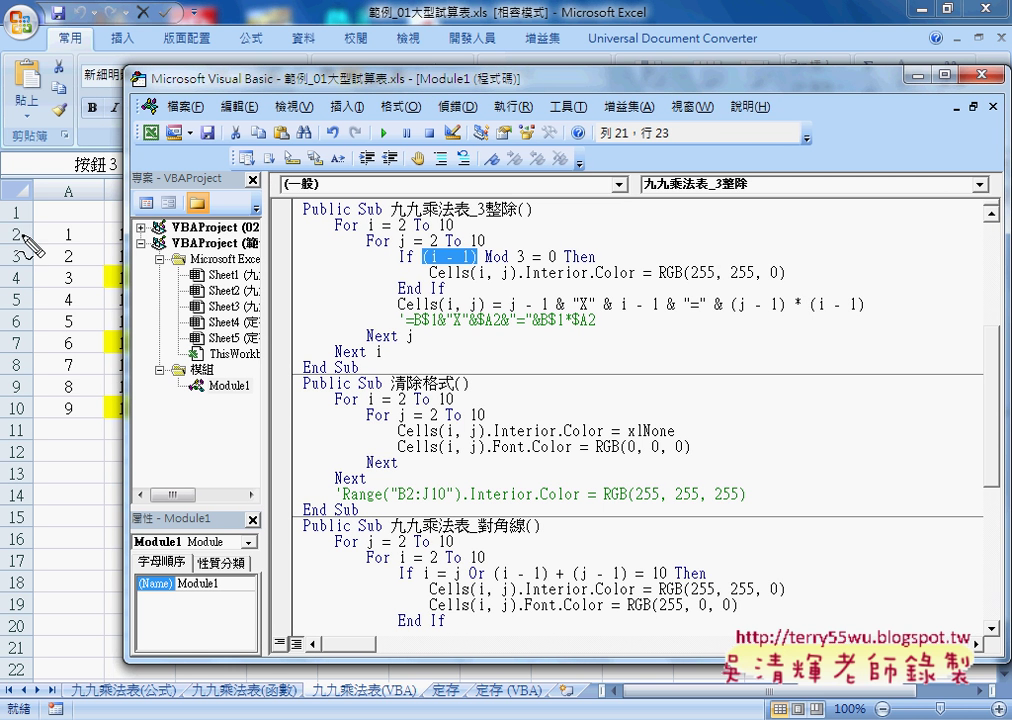
left_click_drag(10, 224, 58, 242)
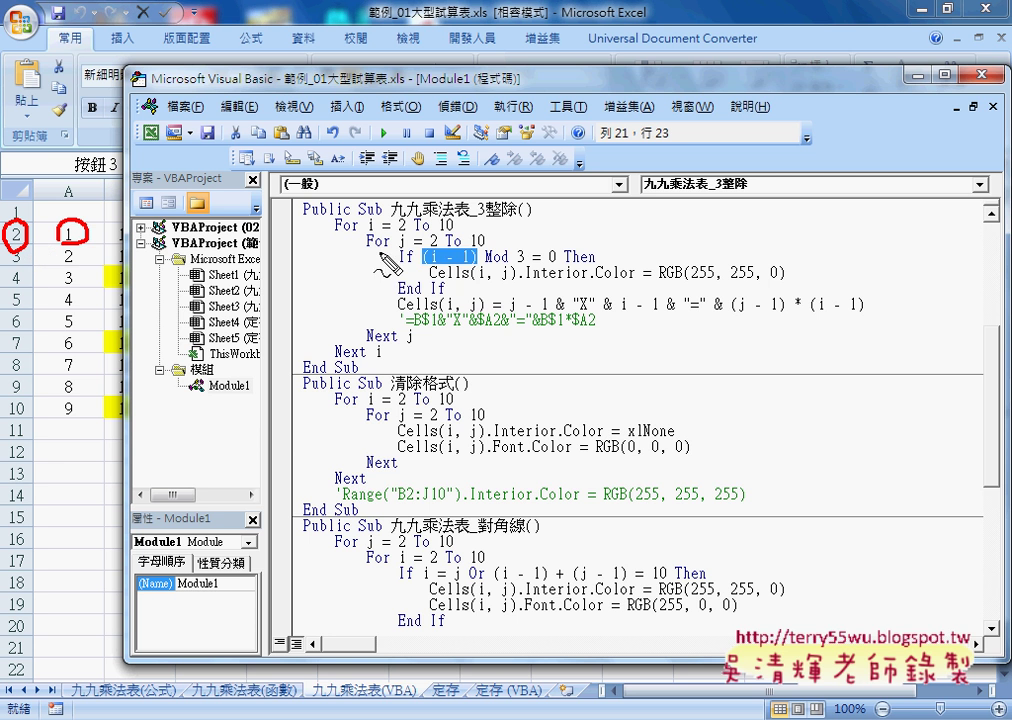
mouse_move(440, 252)
left_mouse_down()
mouse_move(432, 270)
mouse_move(490, 271)
left_mouse_up()
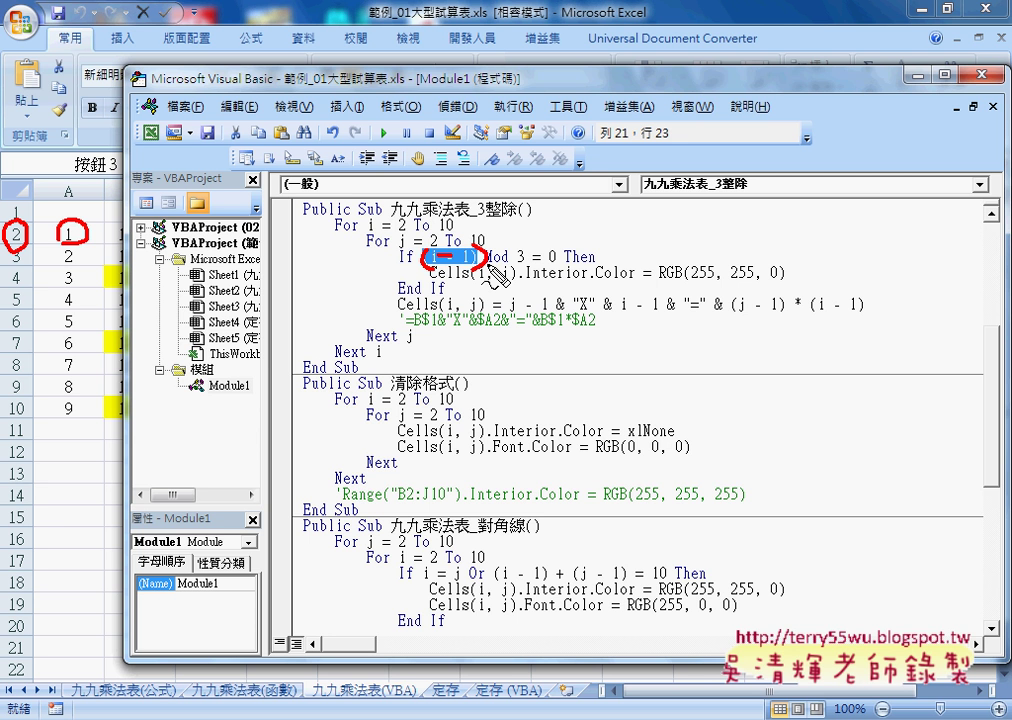
left_click_drag(488, 267, 507, 267)
left_click_drag(489, 267, 505, 267)
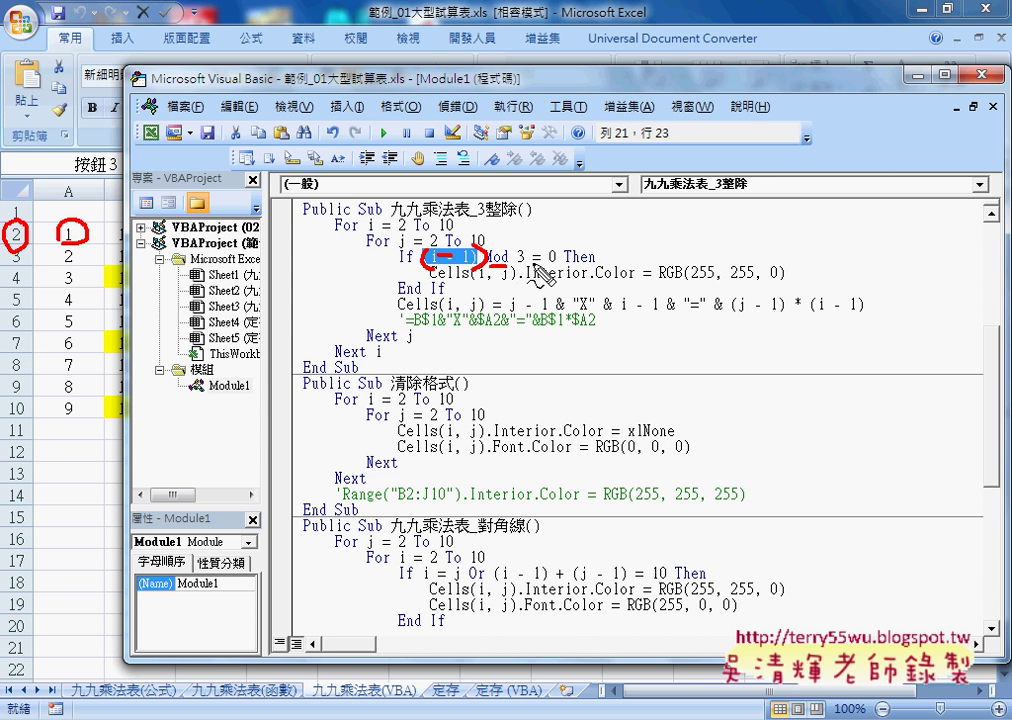
left_click_drag(530, 266, 558, 268)
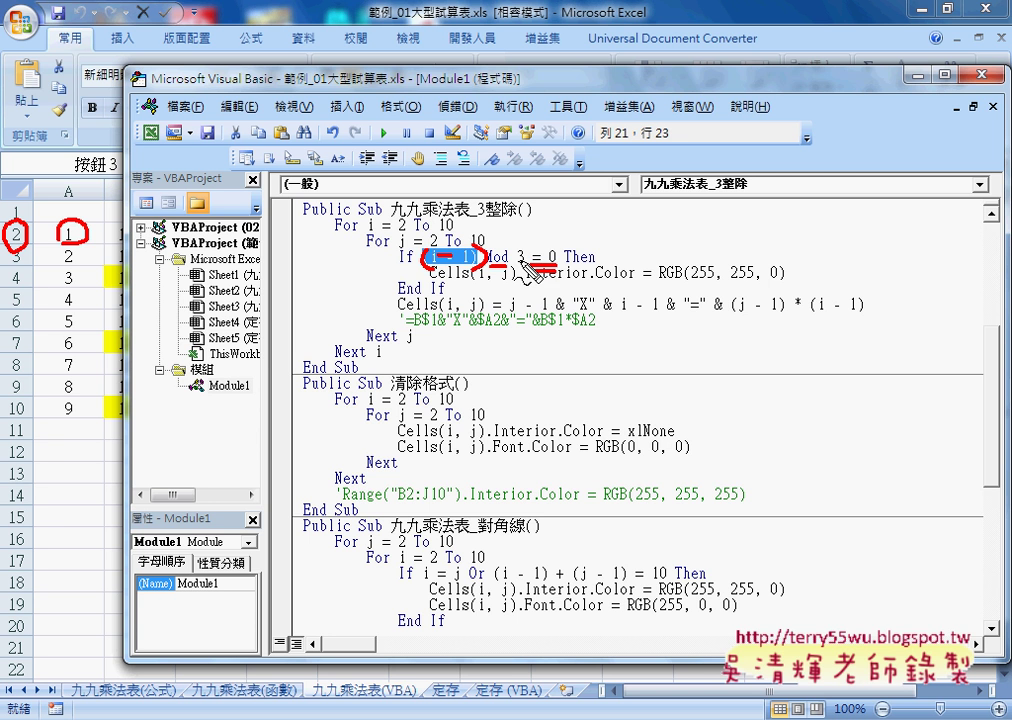
left_click_drag(528, 270, 556, 270)
left_click_drag(480, 283, 516, 290)
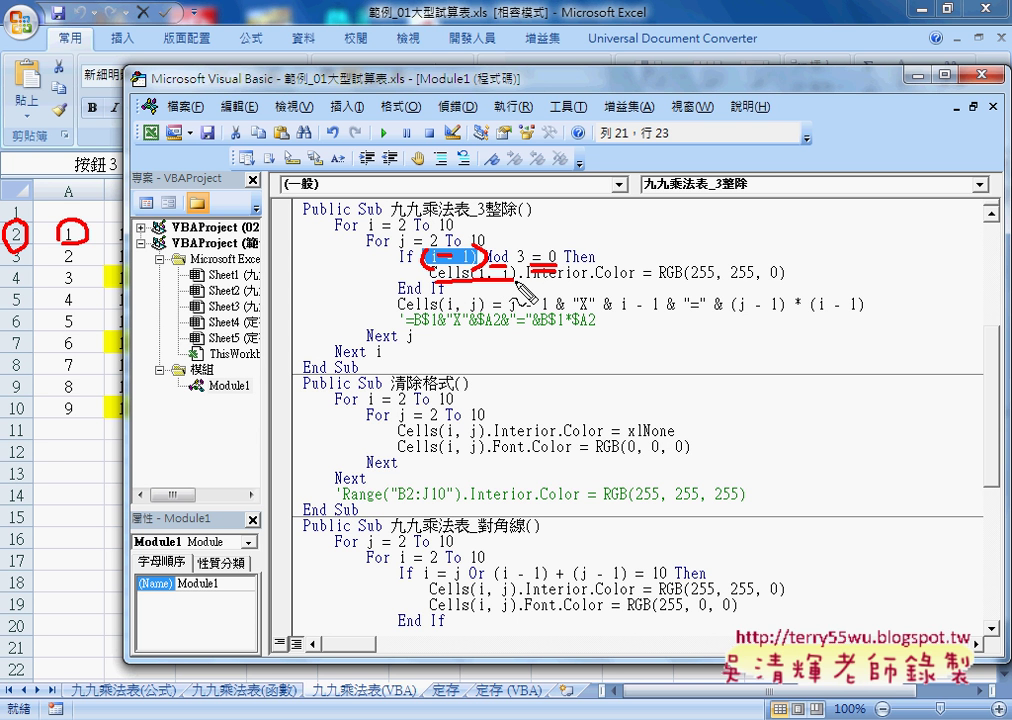
key("Escape")
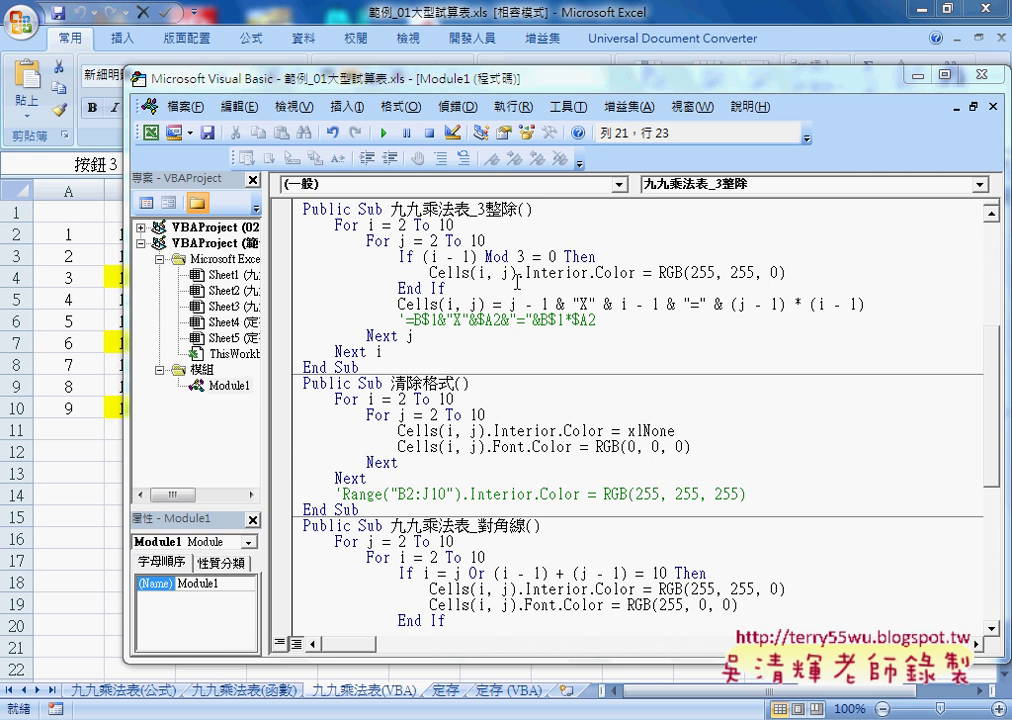
left_click_drag(518, 272, 636, 275)
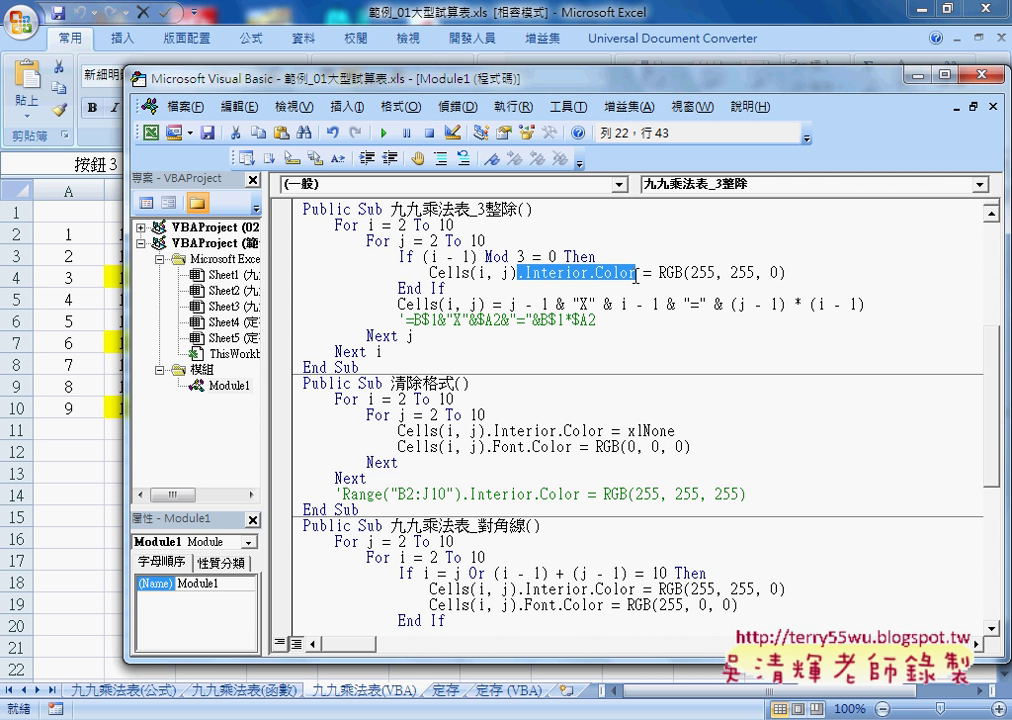
left_click_drag(659, 273, 686, 273)
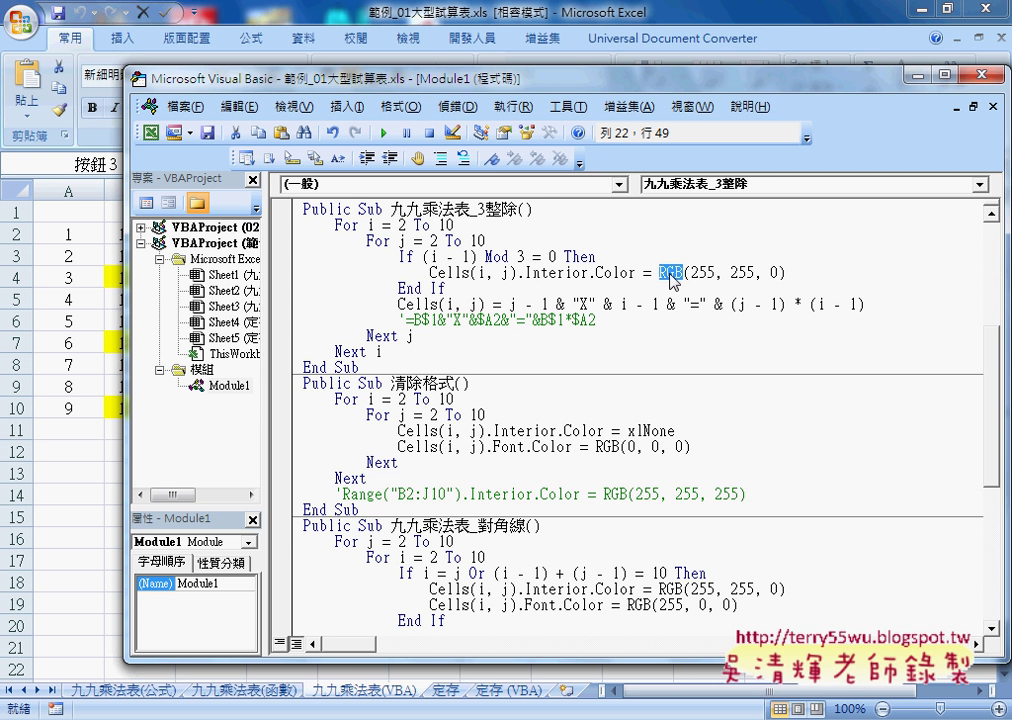
left_click_drag(691, 273, 717, 273)
left_click_drag(786, 273, 430, 274)
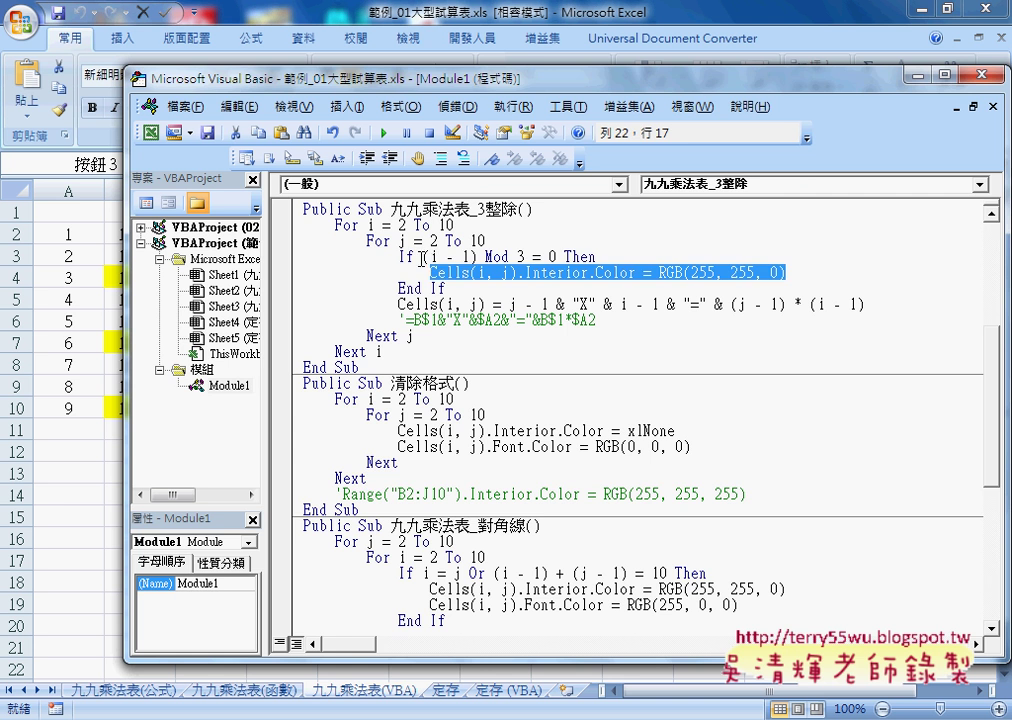
left_click_drag(398, 257, 443, 289)
left_click_drag(372, 74, 435, 74)
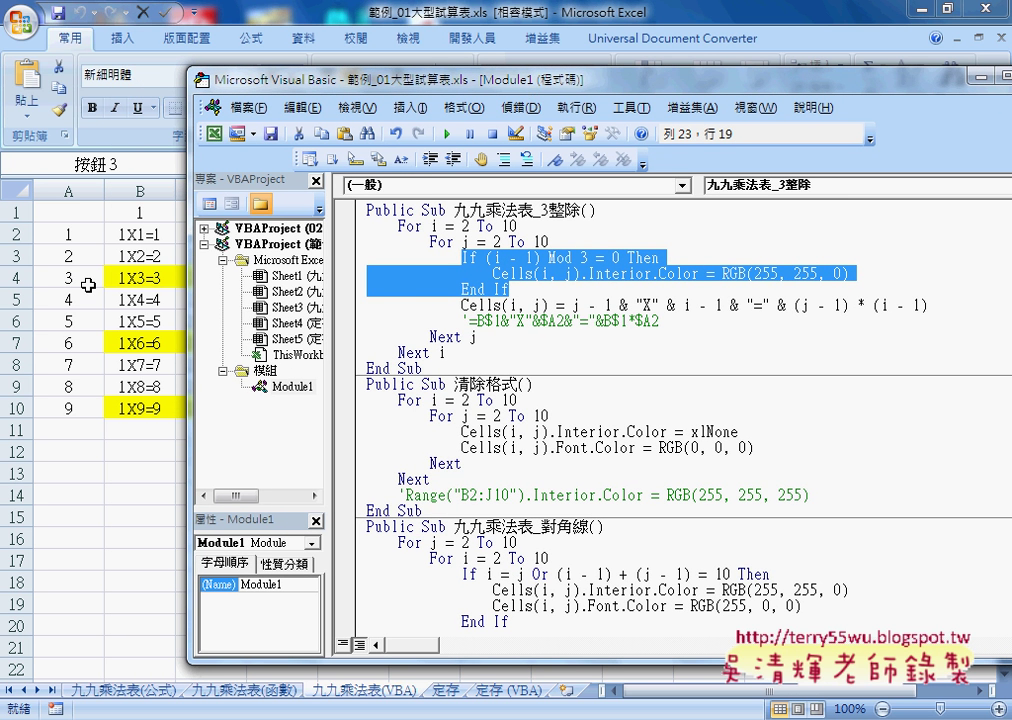
double_click(434, 226)
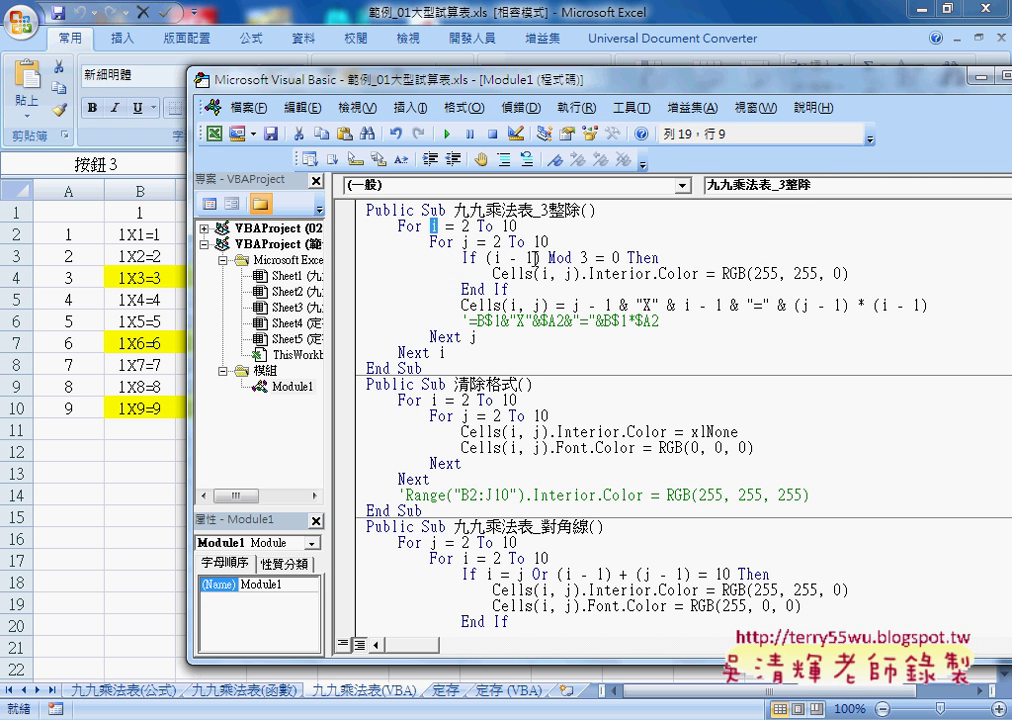
left_click_drag(541, 258, 487, 258)
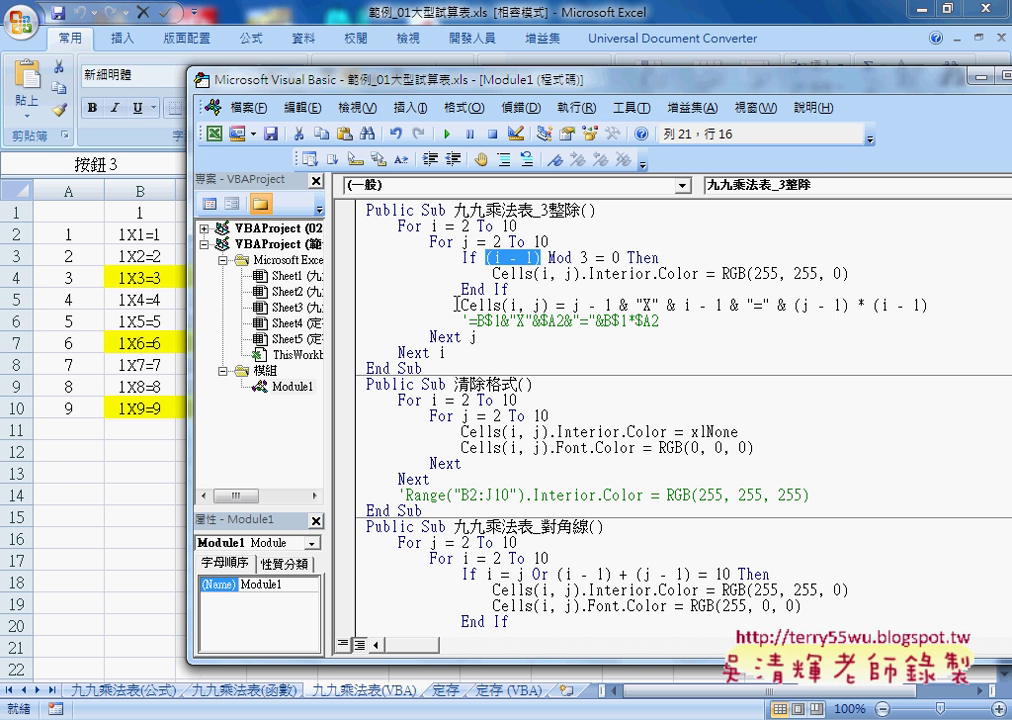
left_click_drag(461, 305, 928, 305)
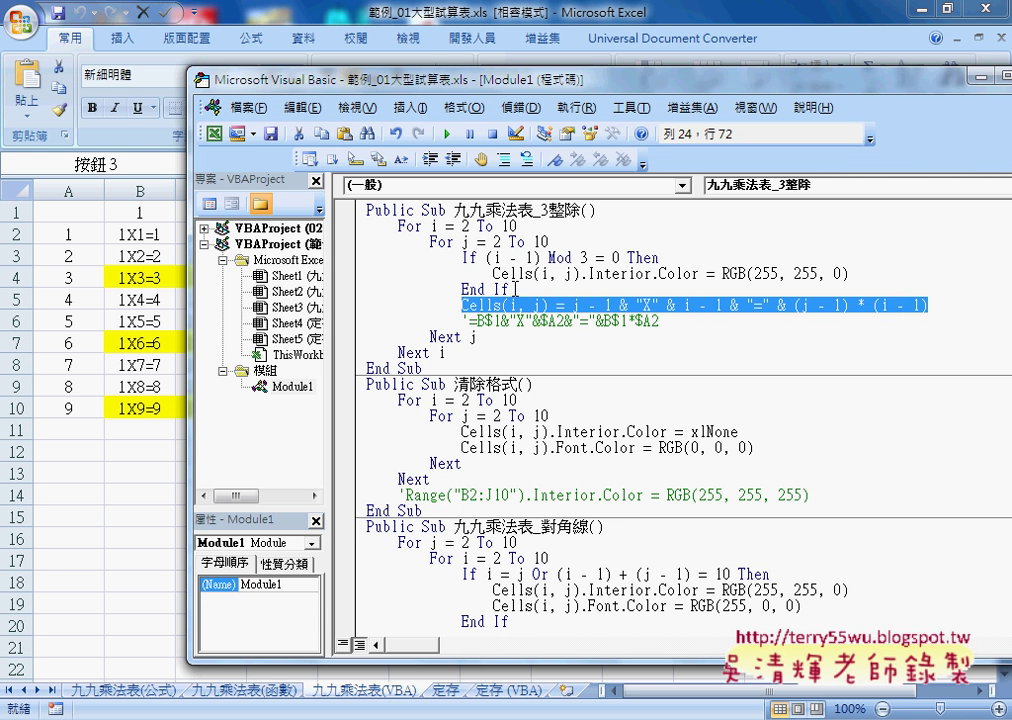
left_click_drag(509, 289, 362, 262)
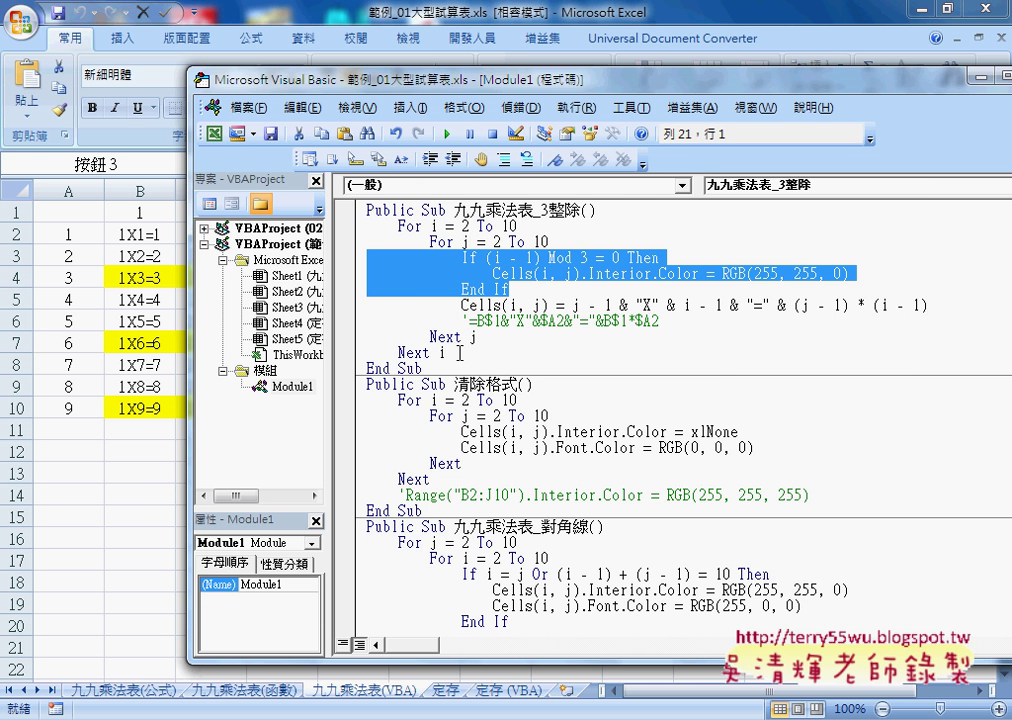
Step: Clear the yellow fill from rows 4, 7 and 10 with 清除格式, then return to the VBA editor
left_click(140, 510)
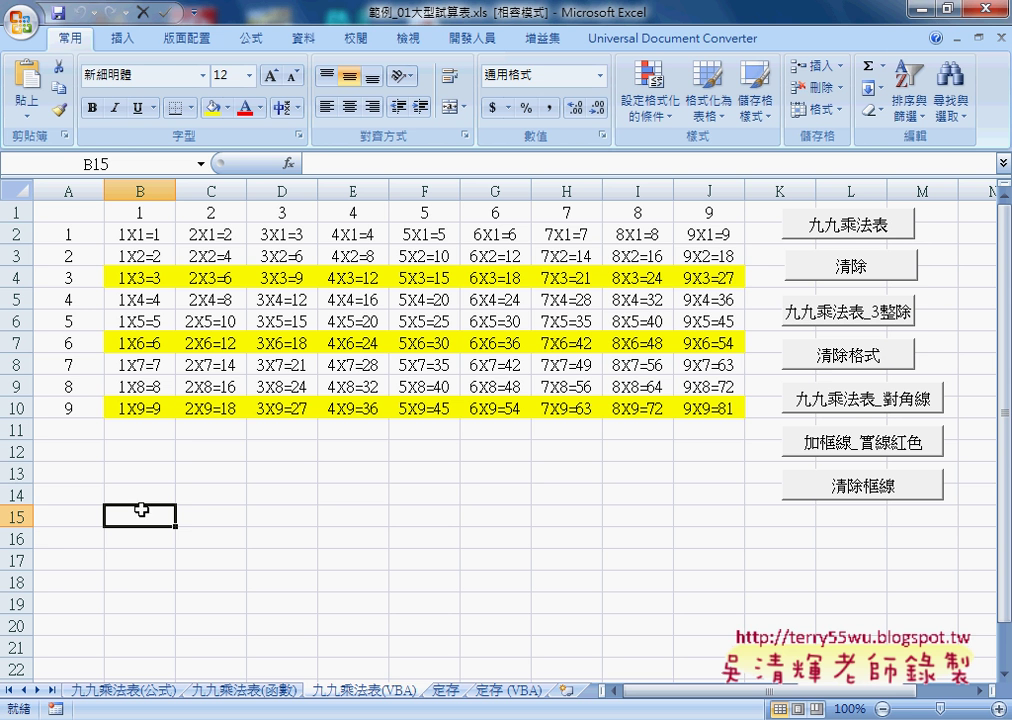
left_click(836, 364)
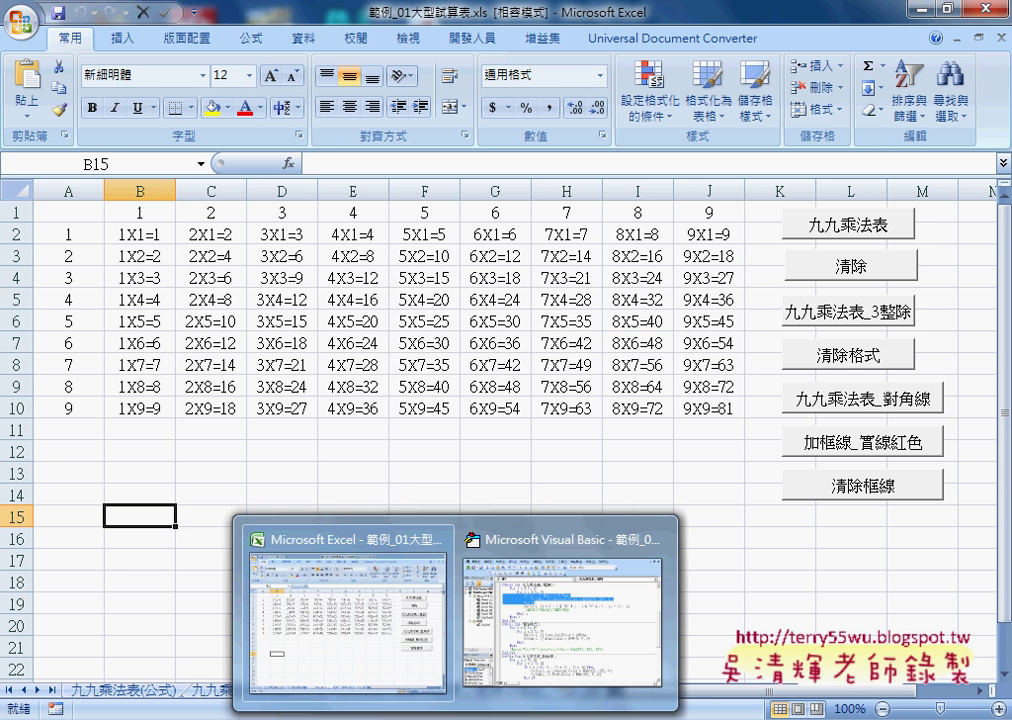
left_click(540, 640)
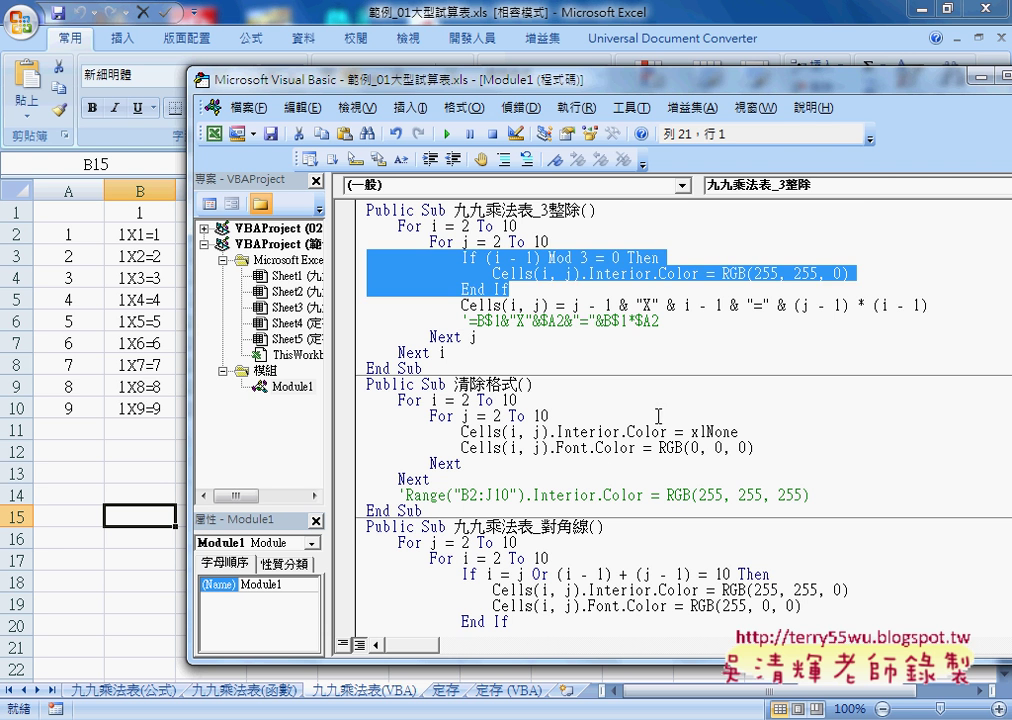
Step: Copy the yellow RGB(255, 255, 0) value from the row-highlighting macro
left_click(533, 384)
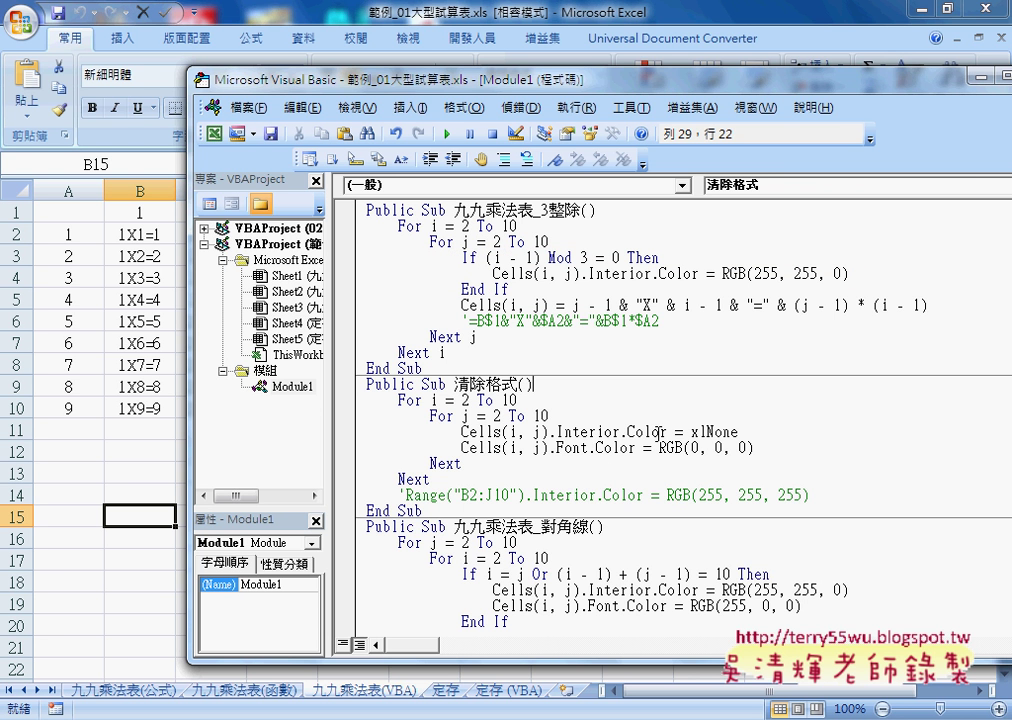
left_click_drag(557, 432, 739, 432)
left_click_drag(722, 273, 848, 273)
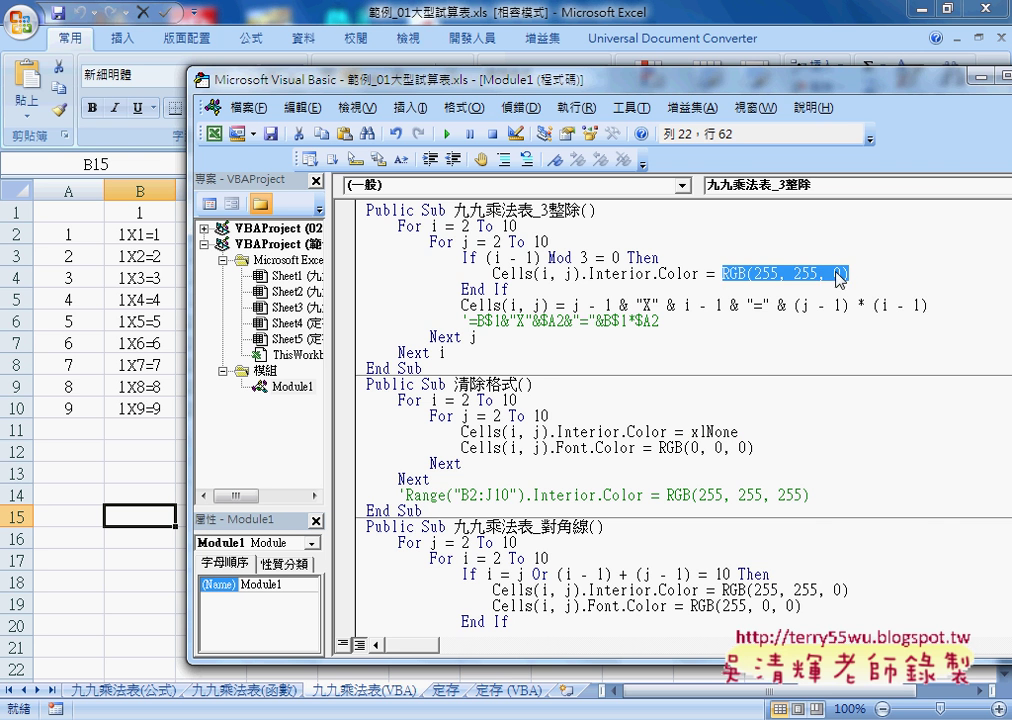
right_click(796, 272)
left_click(843, 300)
Step: Replace xlNone in 清除格式 with RGB(255, 255, 255) and return to the worksheet
double_click(714, 432)
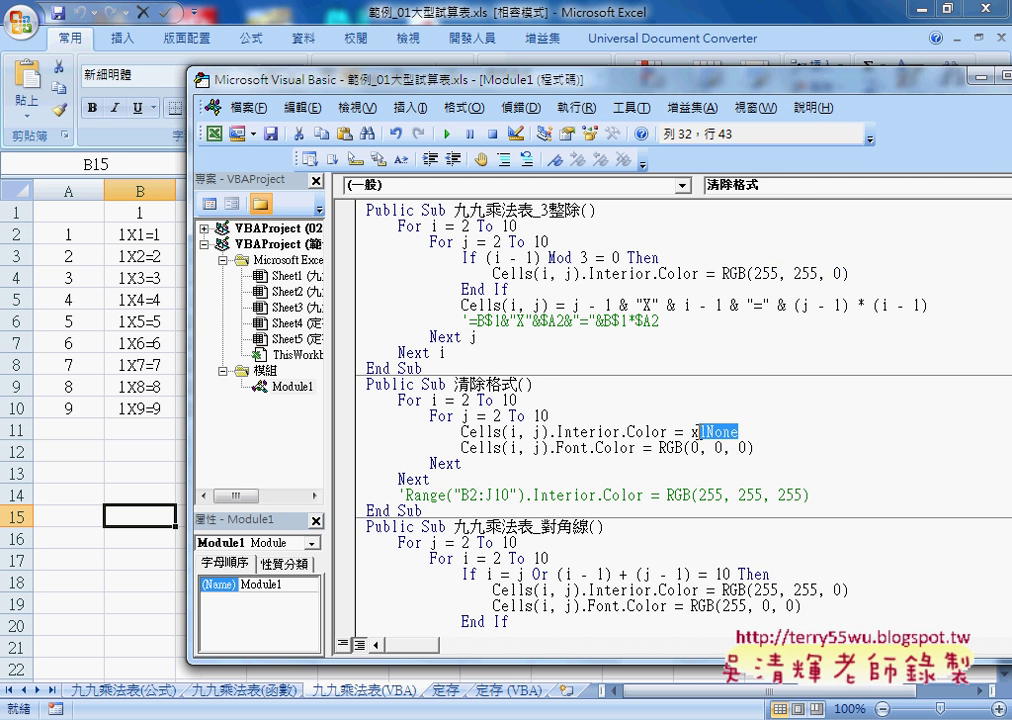
right_click(710, 432)
left_click(760, 155)
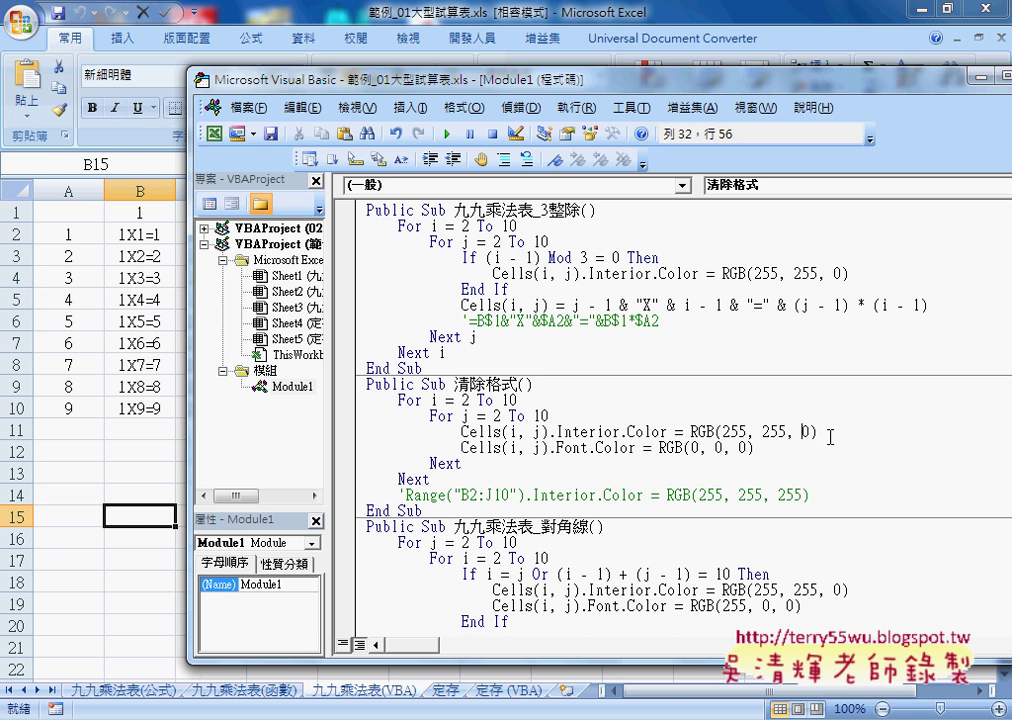
double_click(806, 431)
type("2")
type("55")
left_click(741, 448)
left_click(135, 452)
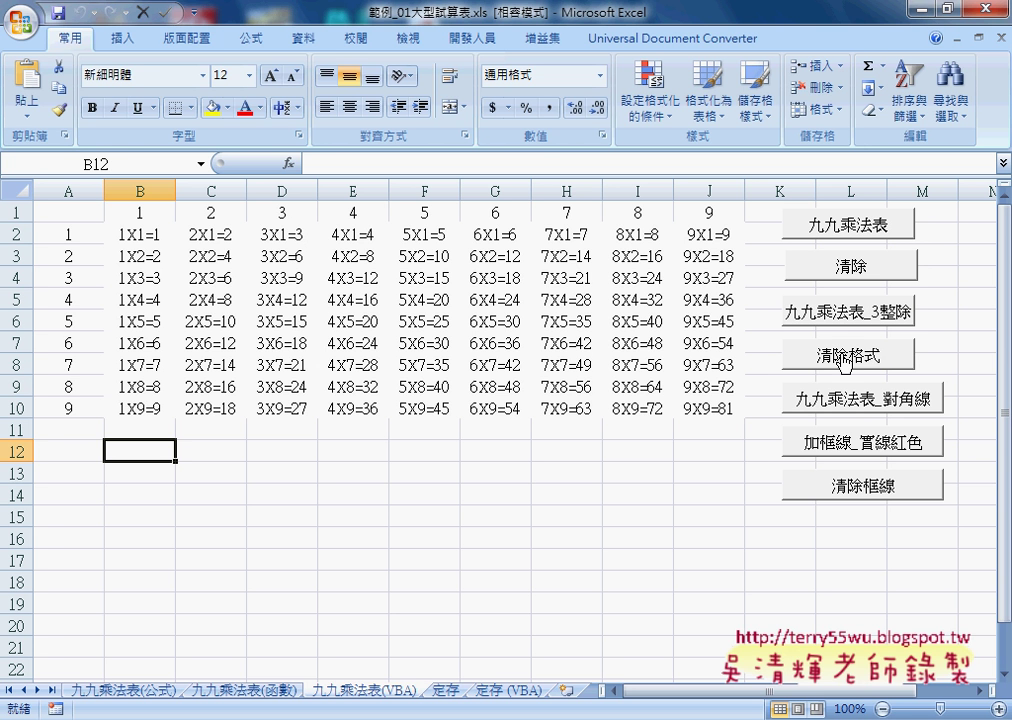
Step: Test the white-fill 清除格式 on the yellow rows, then open its macro code for editing
left_click(787, 318)
left_click(843, 360)
right_click(840, 358)
left_click(870, 512)
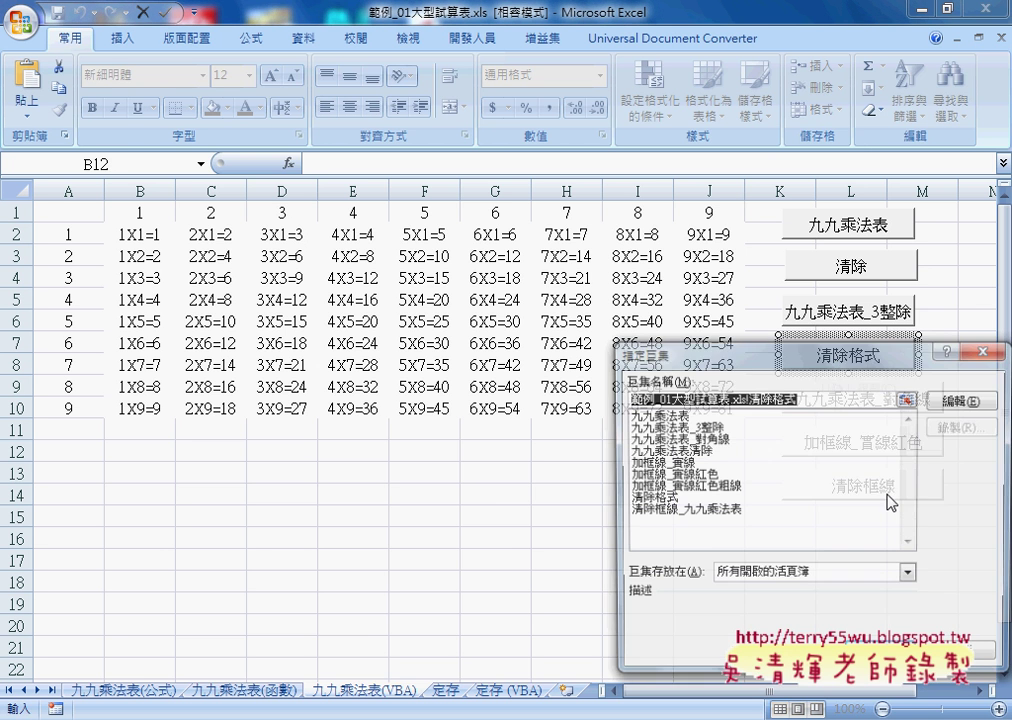
left_click(955, 402)
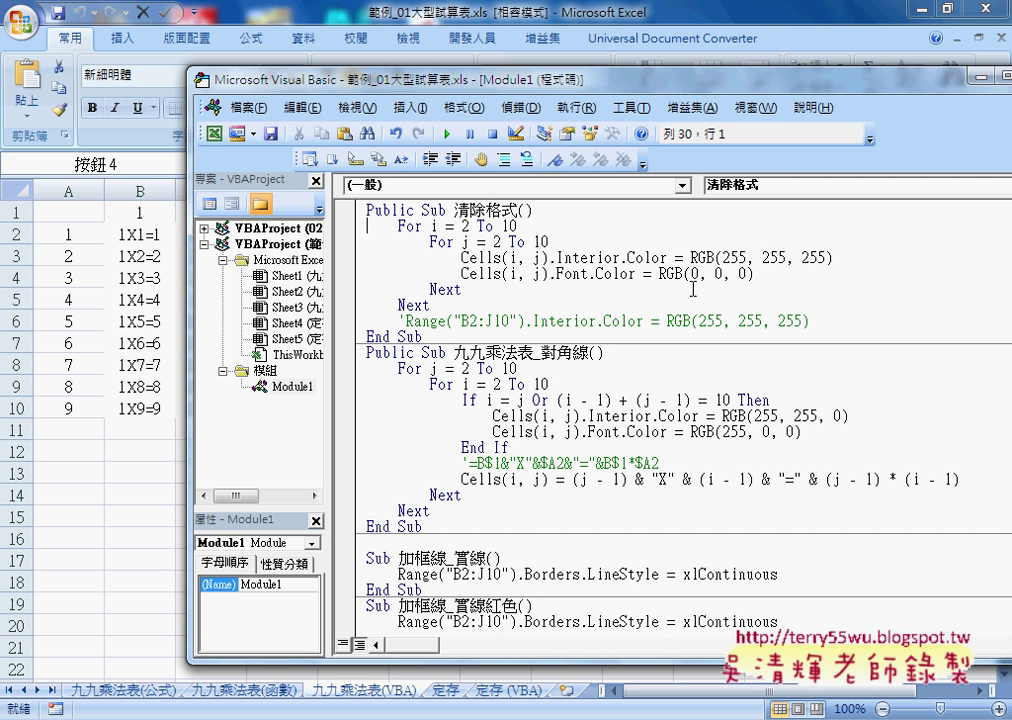
Step: Replace RGB(255, 255, 255) with xlNone in the 清除格式 fill line
left_click_drag(453, 210, 515, 211)
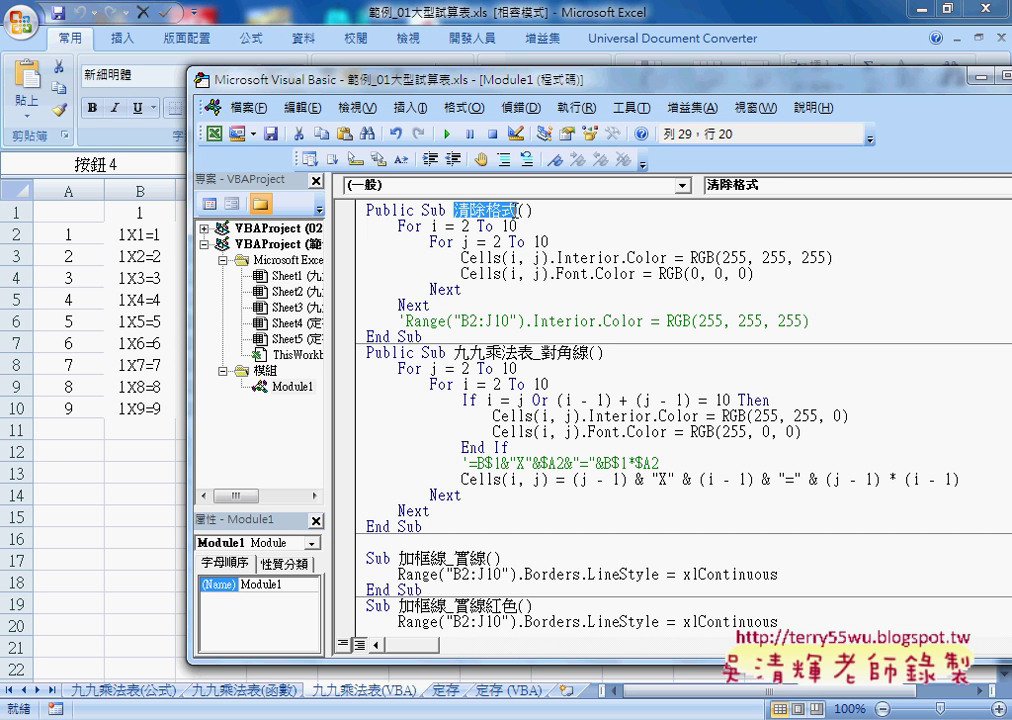
left_click(683, 257)
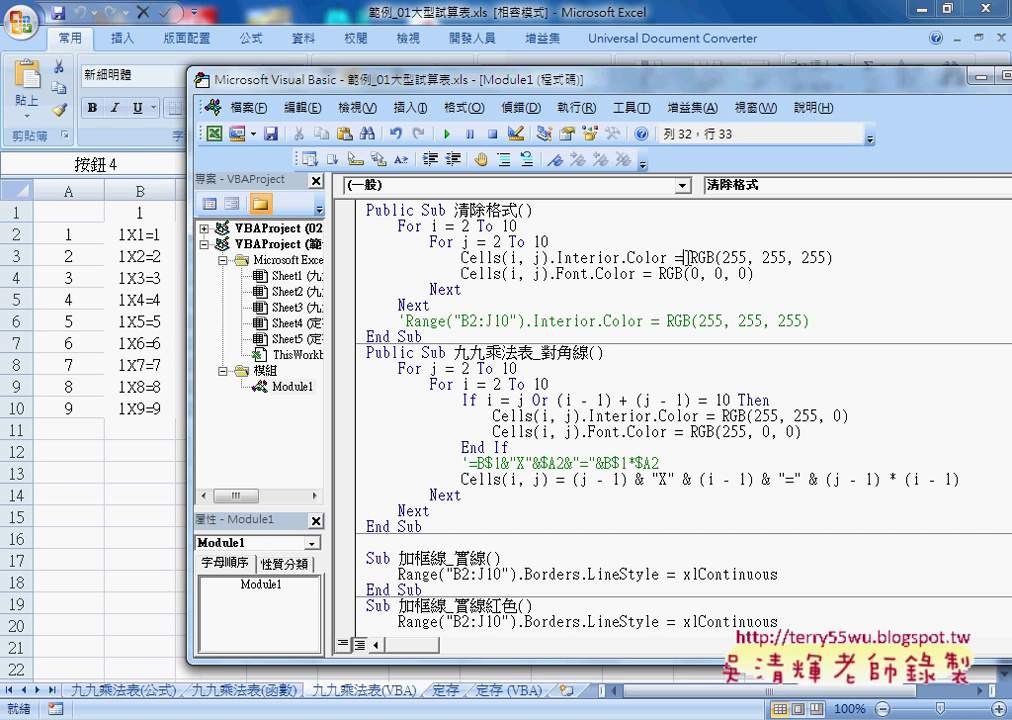
left_click_drag(683, 257, 862, 260)
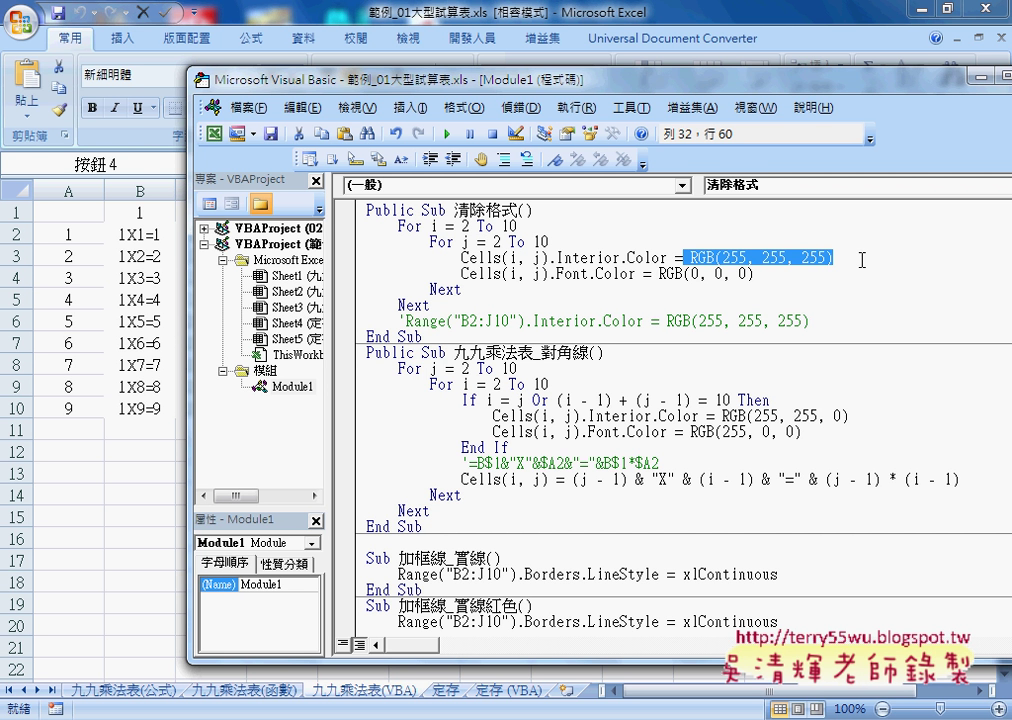
type("x")
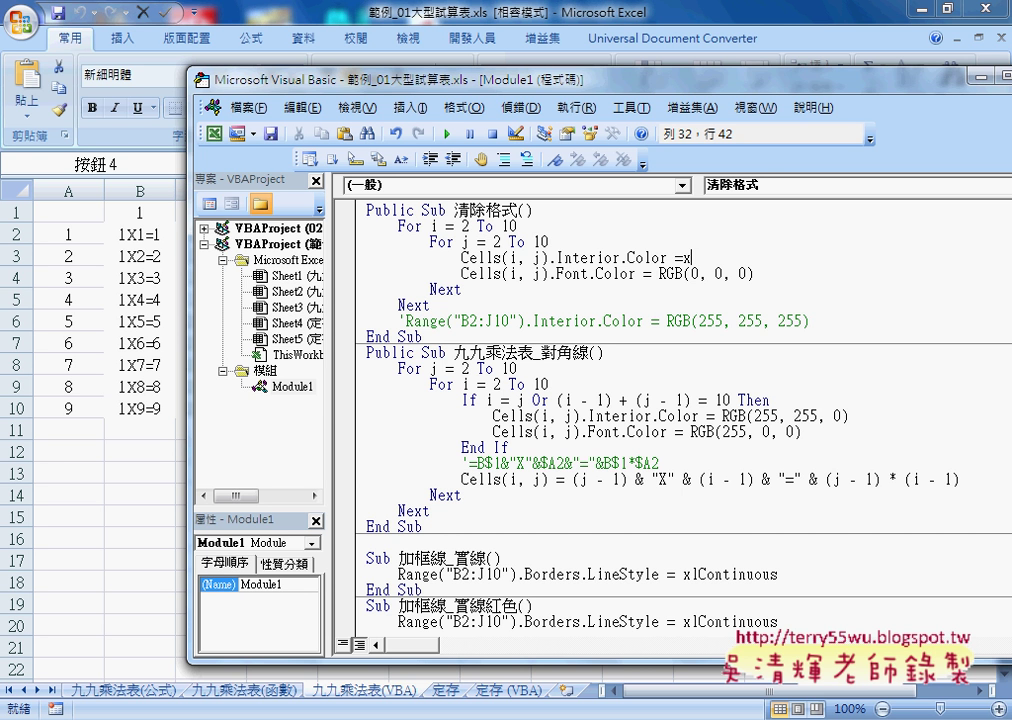
type("l")
type("non")
type("e")
left_click(785, 320)
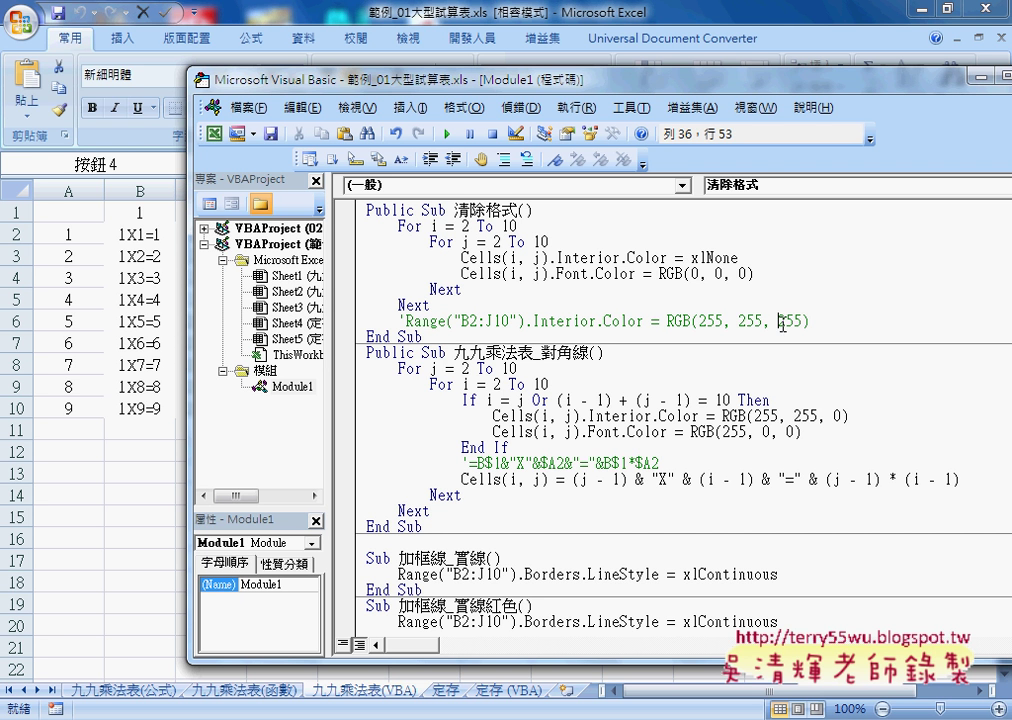
left_click(692, 257)
double_click(694, 257)
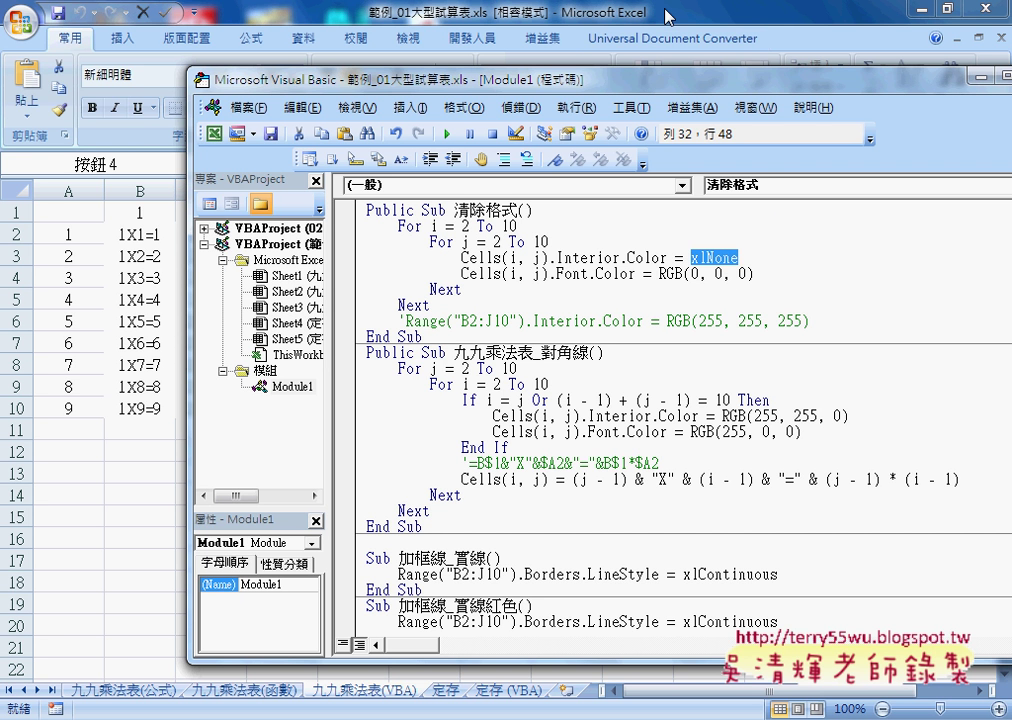
Step: Test 清除格式 on the yellow rows and diagonals, ending with both diagonals yellow with red text
left_click(667, 17)
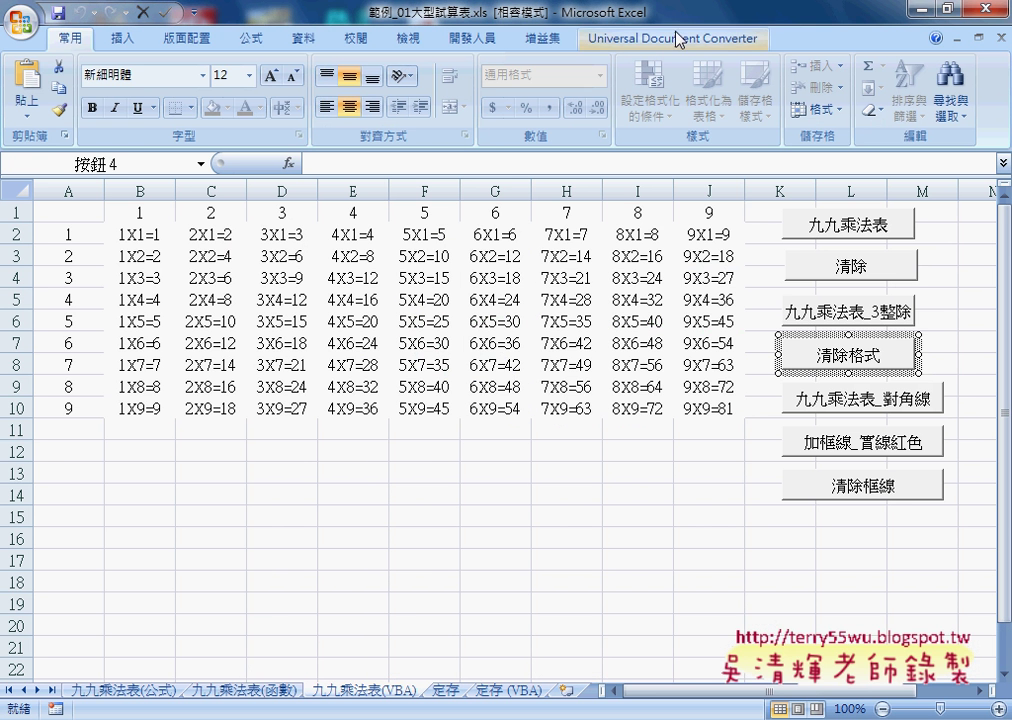
left_click(705, 468)
left_click(830, 318)
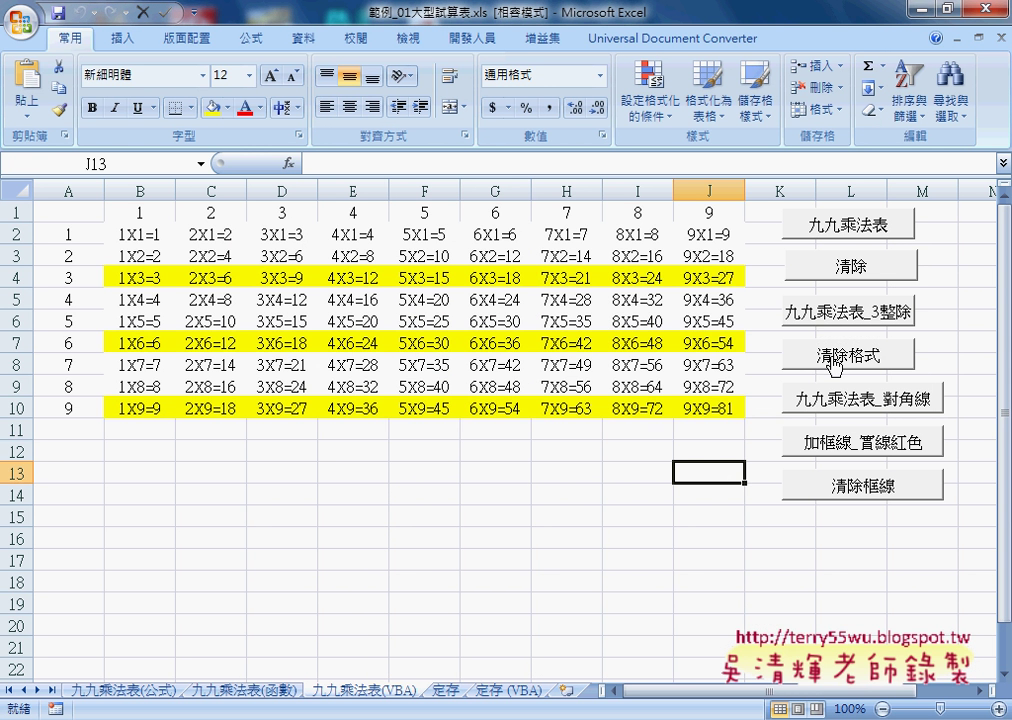
left_click(833, 360)
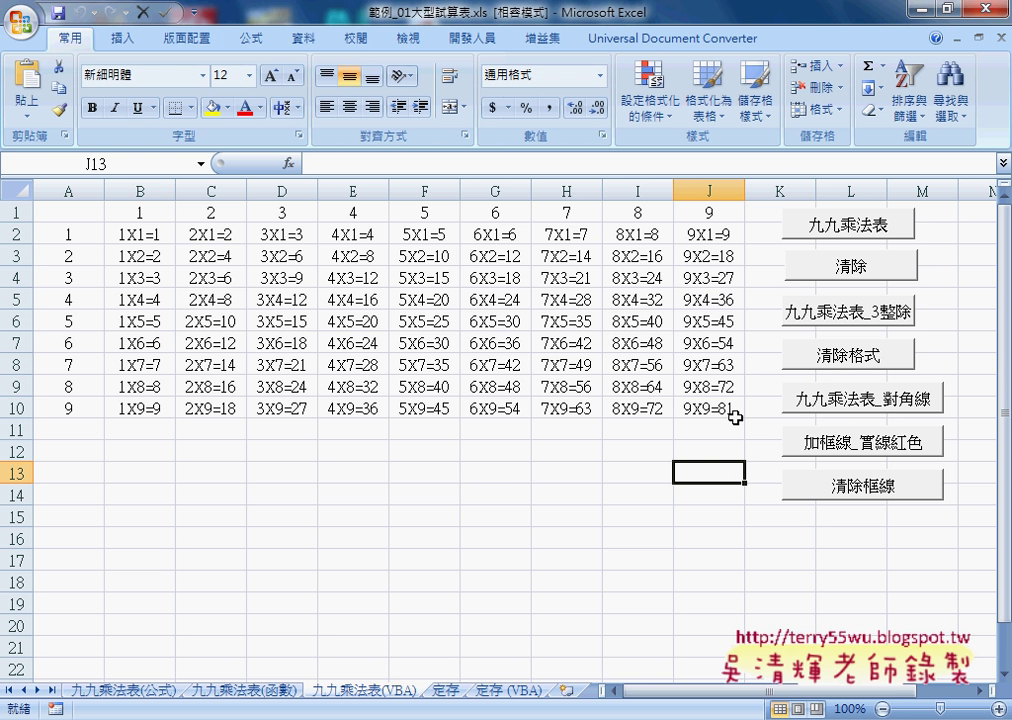
left_click(858, 403)
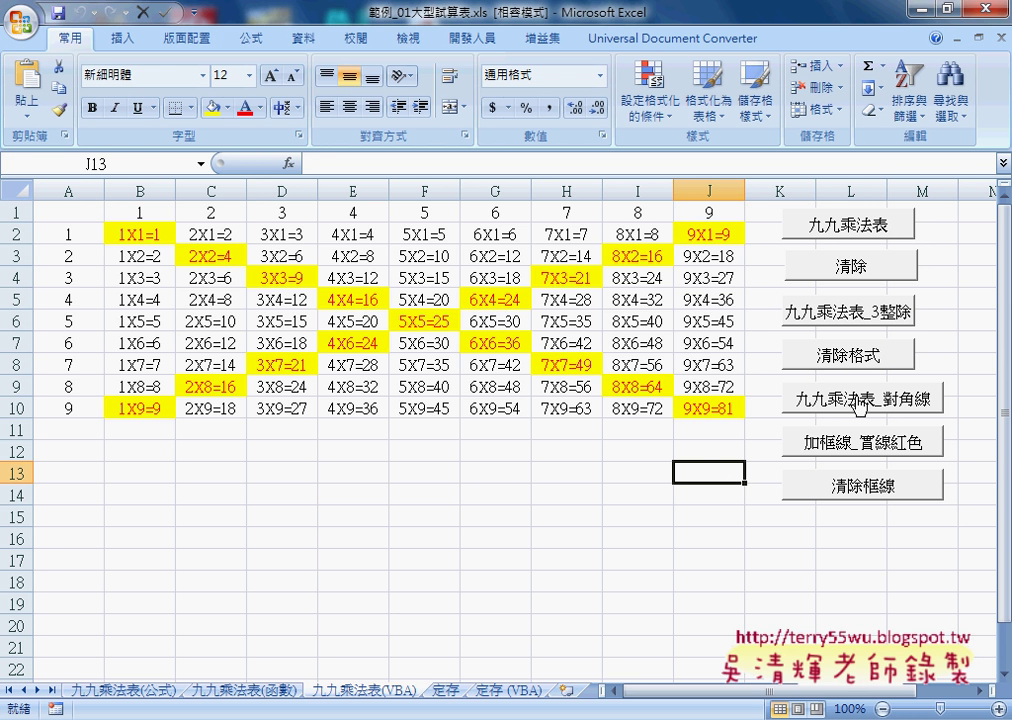
left_click(835, 352)
left_click(855, 405)
right_click(852, 413)
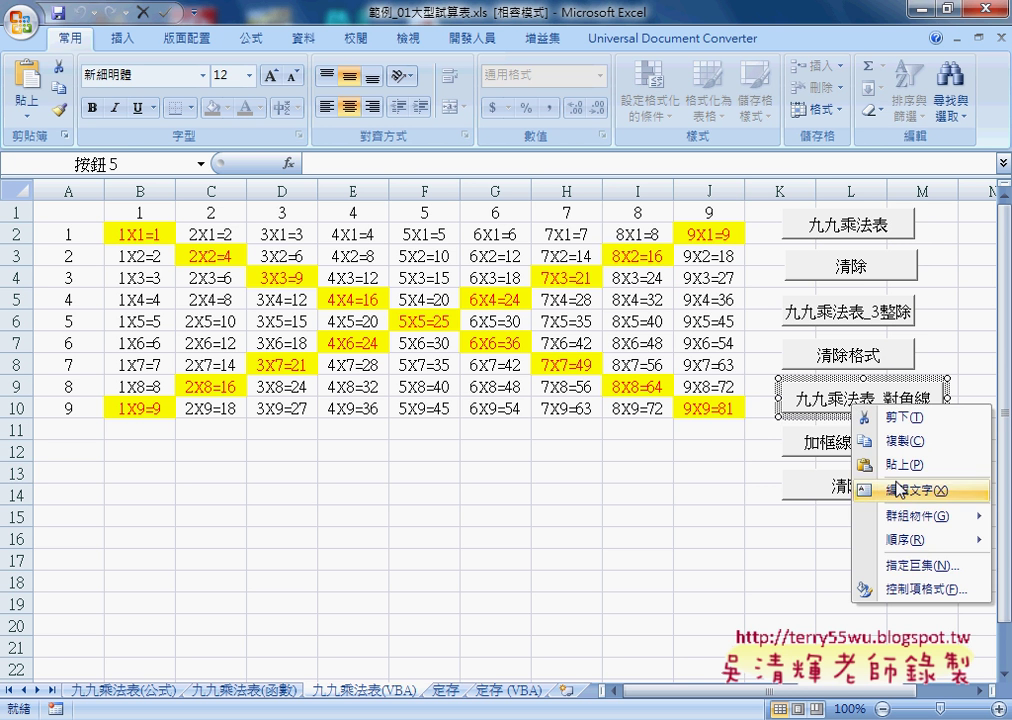
left_click(905, 561)
left_click(948, 445)
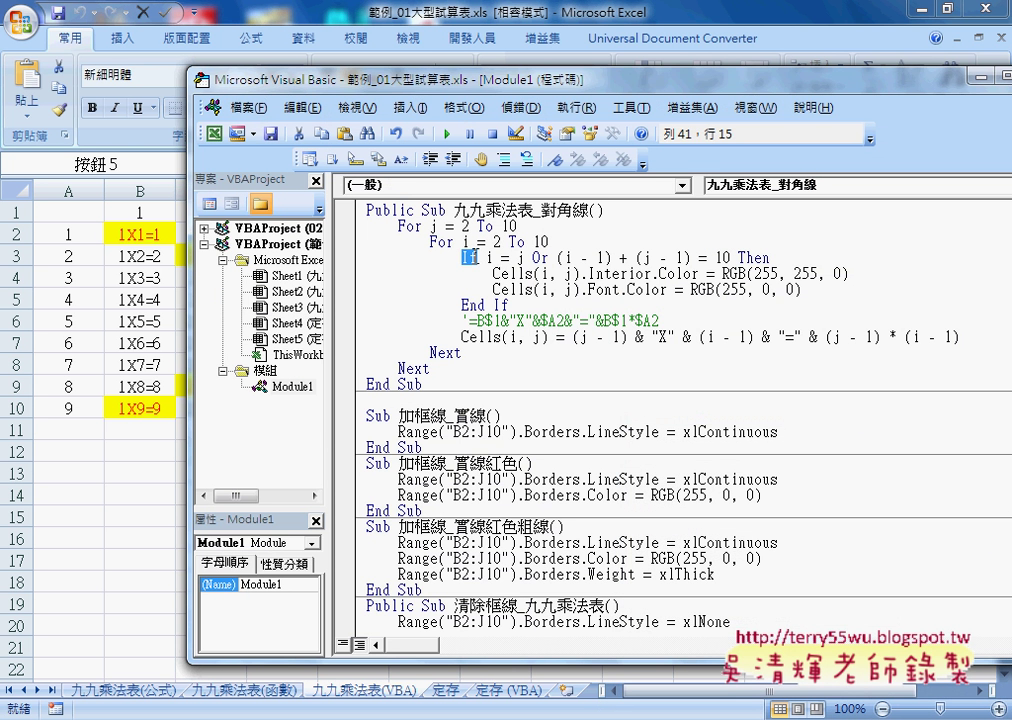
mouse_move(486, 257)
left_mouse_down()
mouse_move(584, 258)
mouse_move(521, 258)
left_mouse_up()
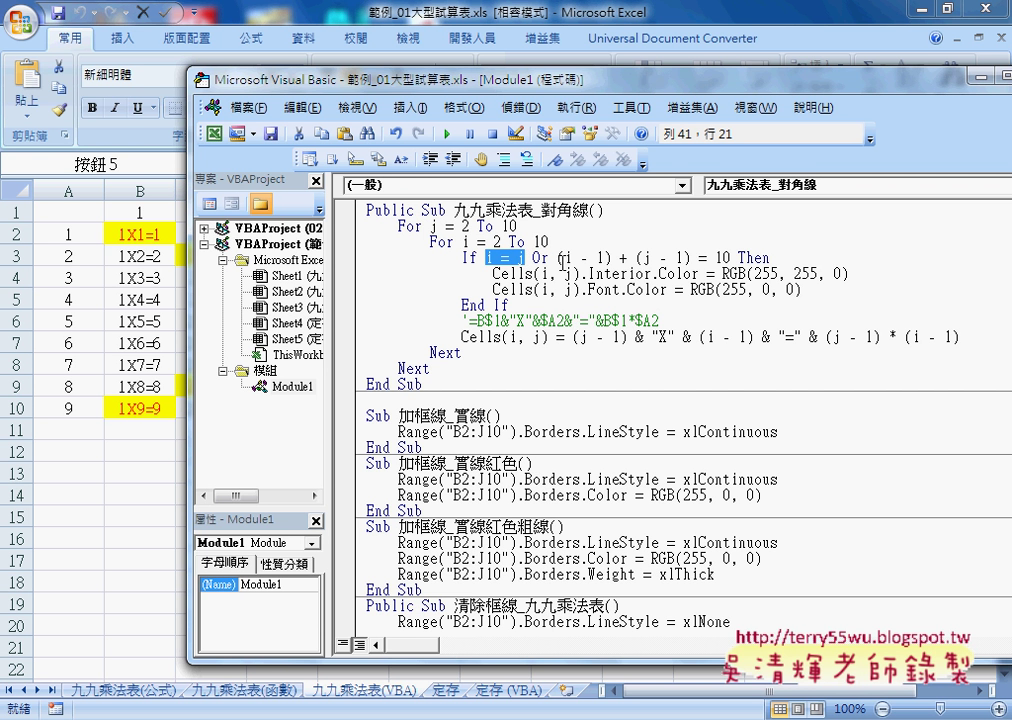
left_click_drag(557, 257, 727, 258)
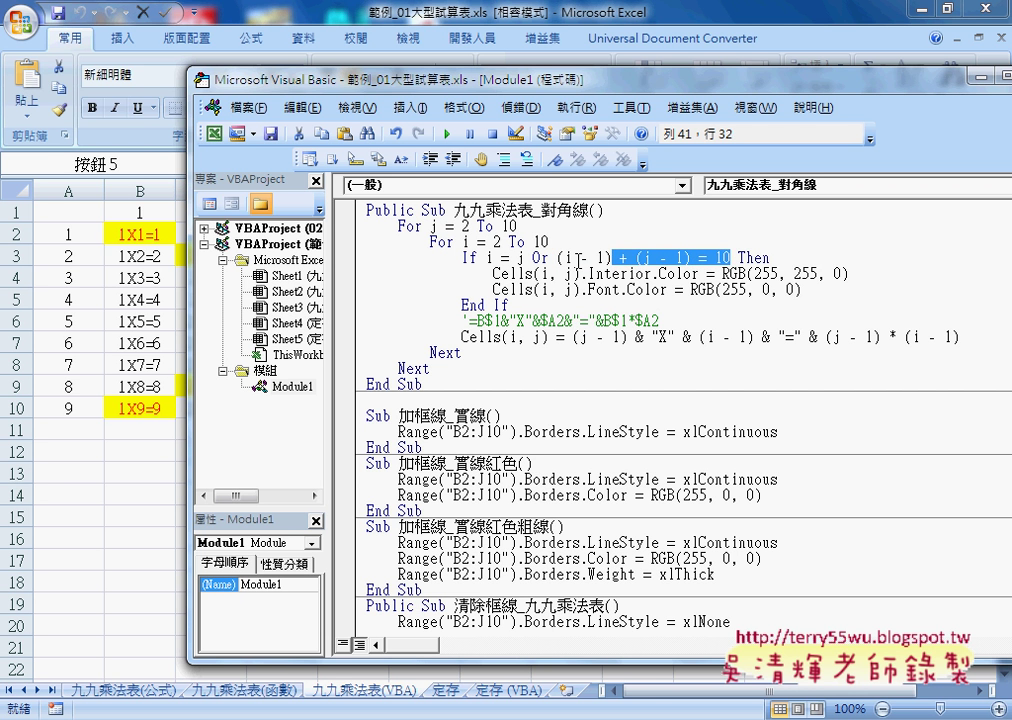
left_click_drag(533, 258, 549, 258)
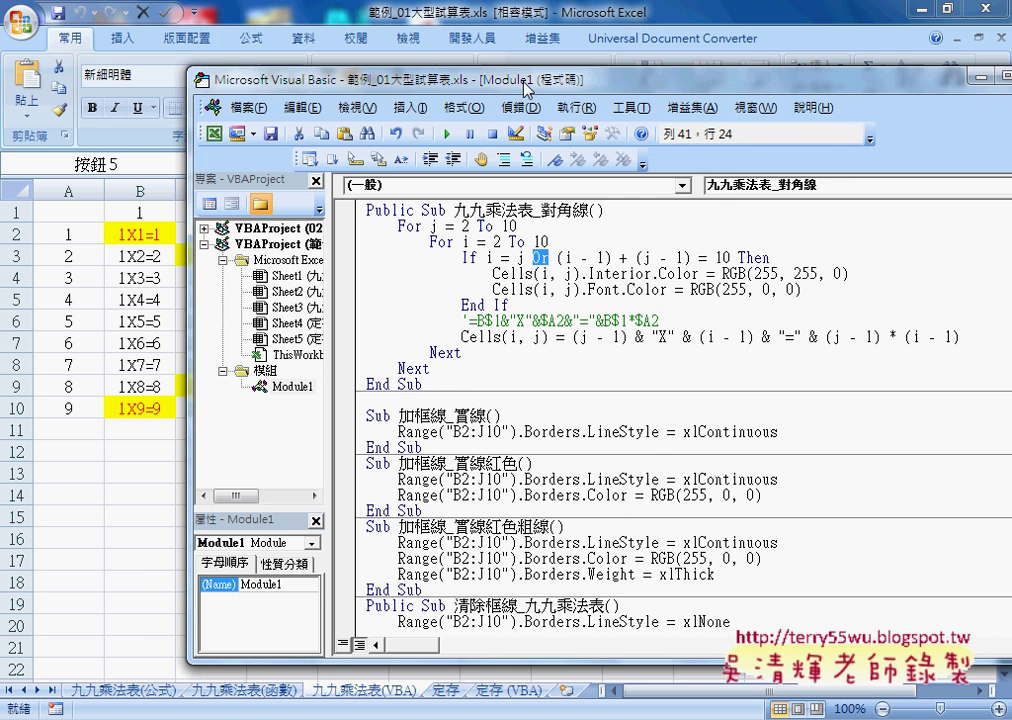
left_click_drag(528, 84, 832, 104)
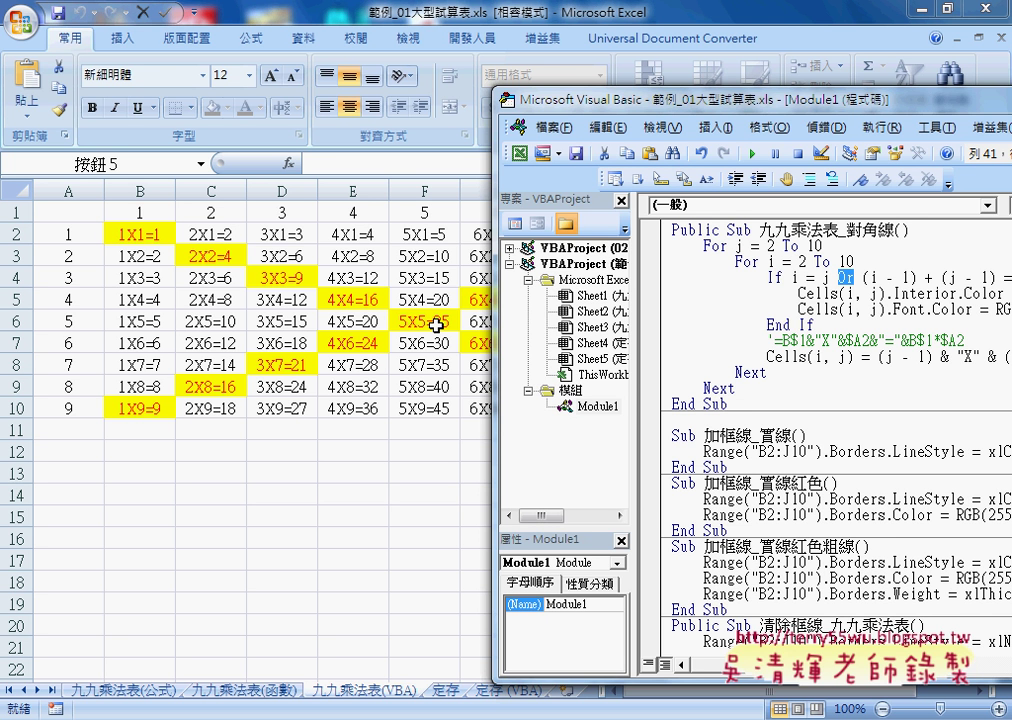
left_click_drag(625, 108, 270, 88)
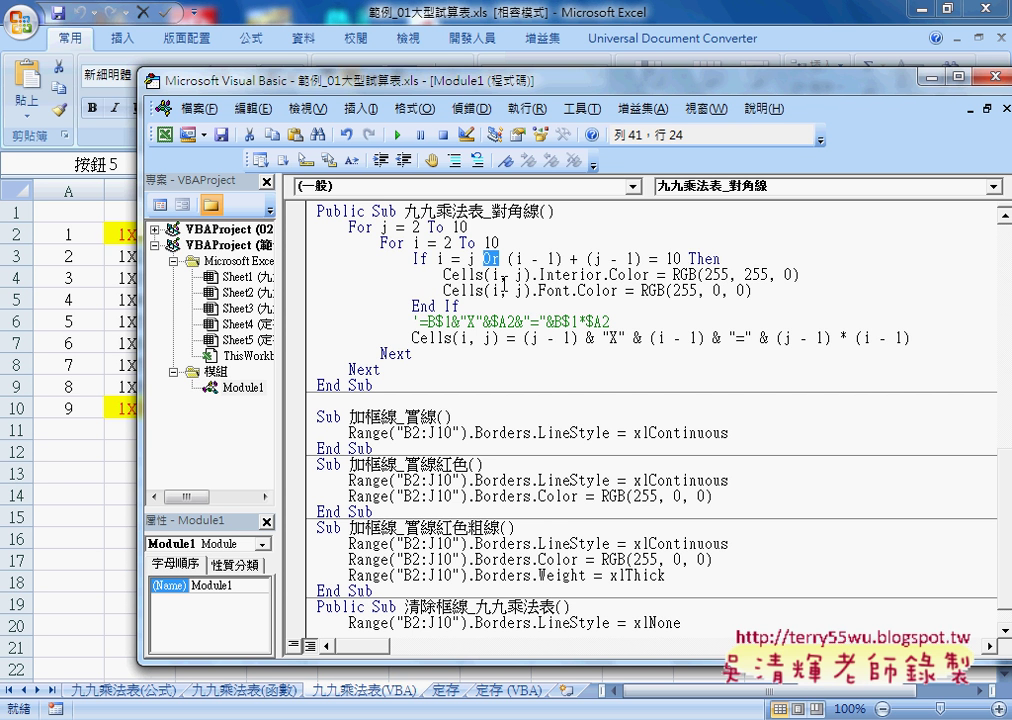
left_click_drag(533, 274, 650, 274)
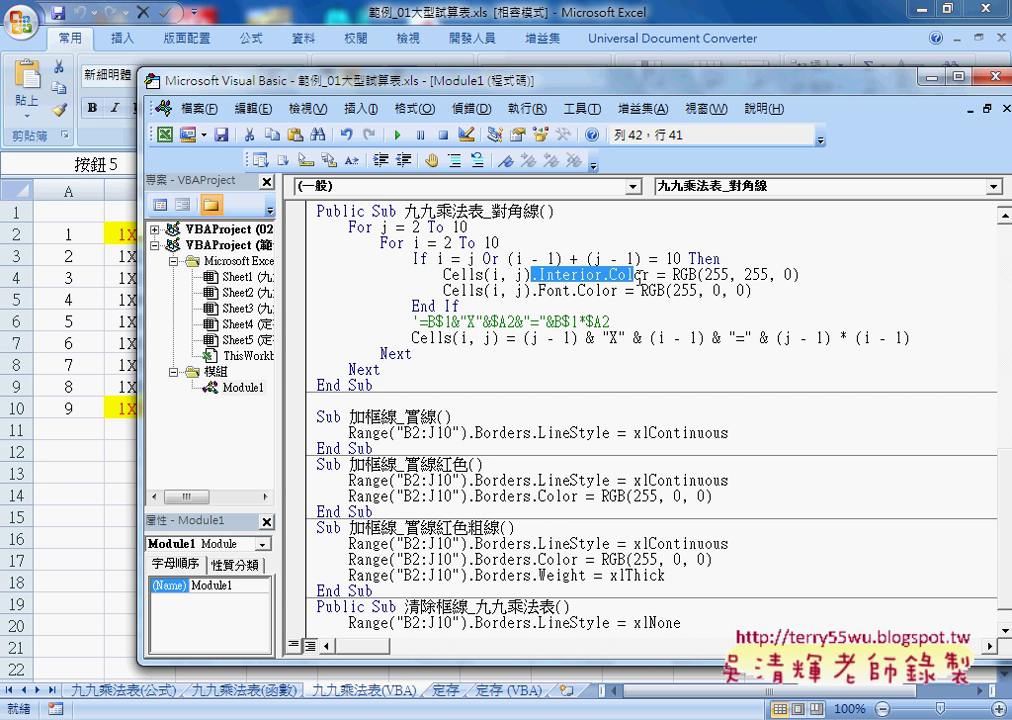
left_click(575, 274)
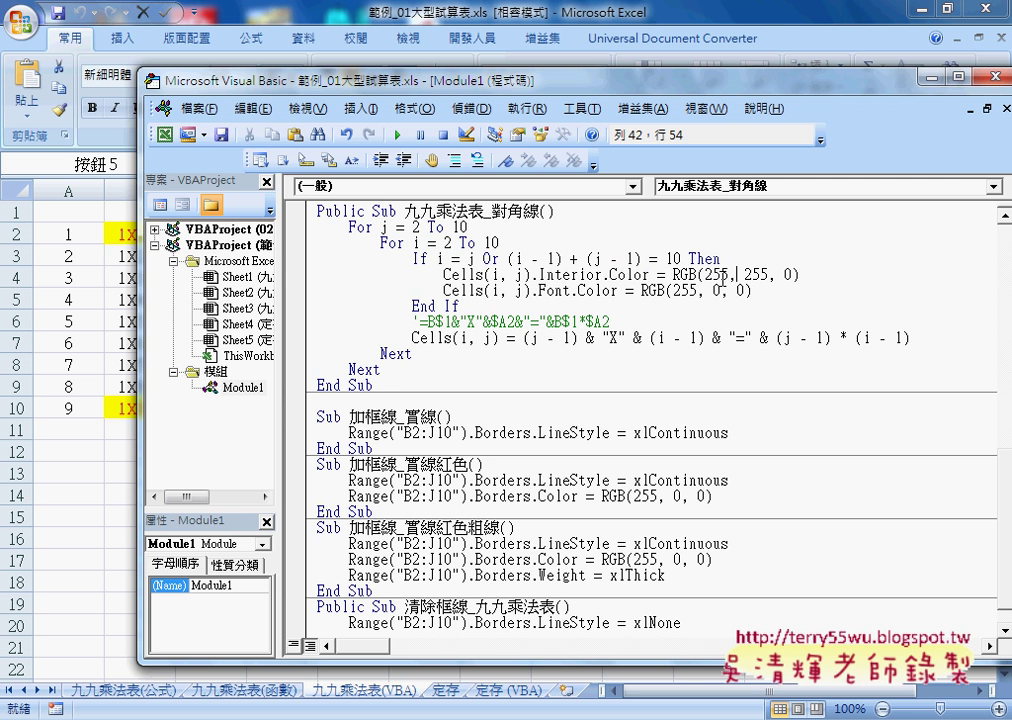
left_click_drag(539, 290, 619, 291)
left_click(683, 292)
left_click(560, 353)
left_click(560, 337)
left_click_drag(571, 88, 545, 432)
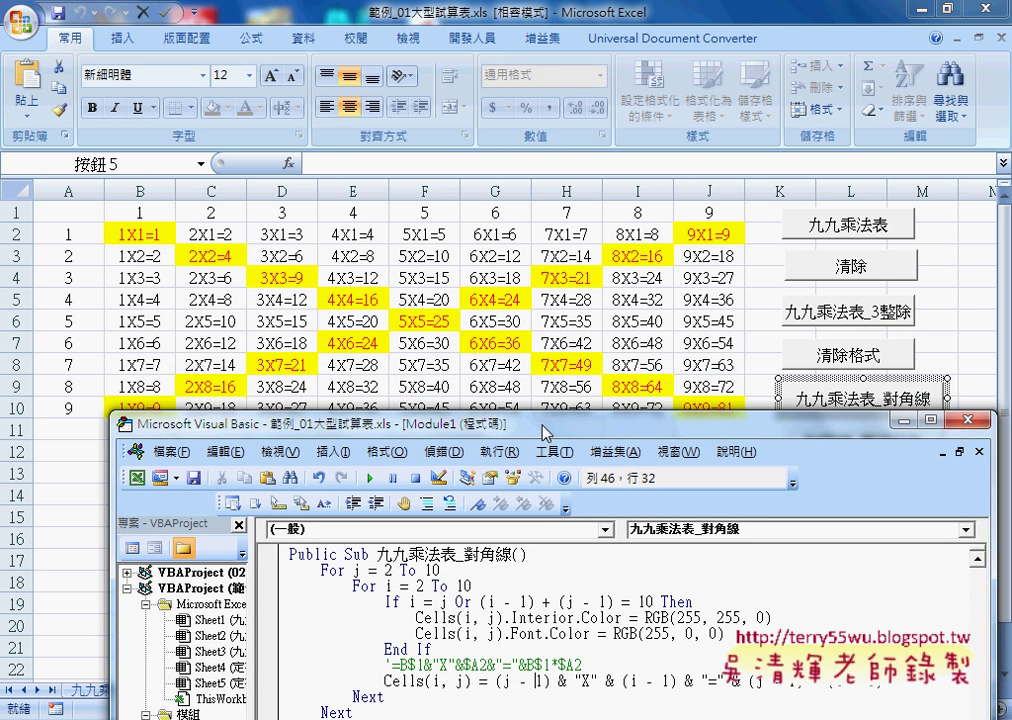
left_click_drag(385, 602, 439, 651)
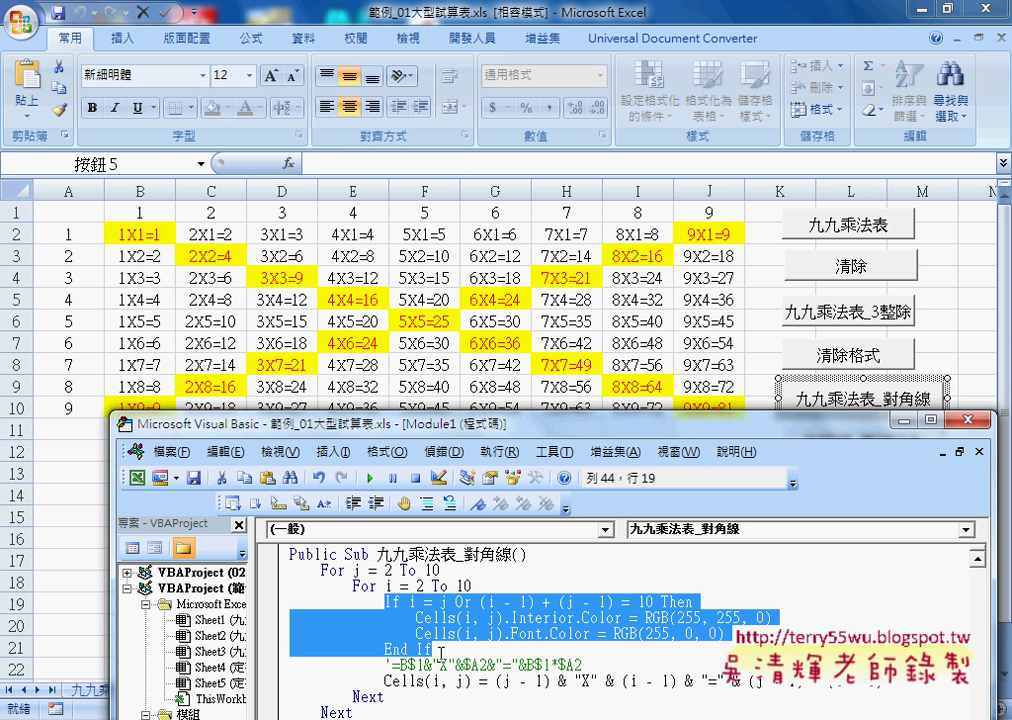
Step: Clear the diagonal formatting with 清除格式, then add solid red borders to B2:J10
left_click(610, 352)
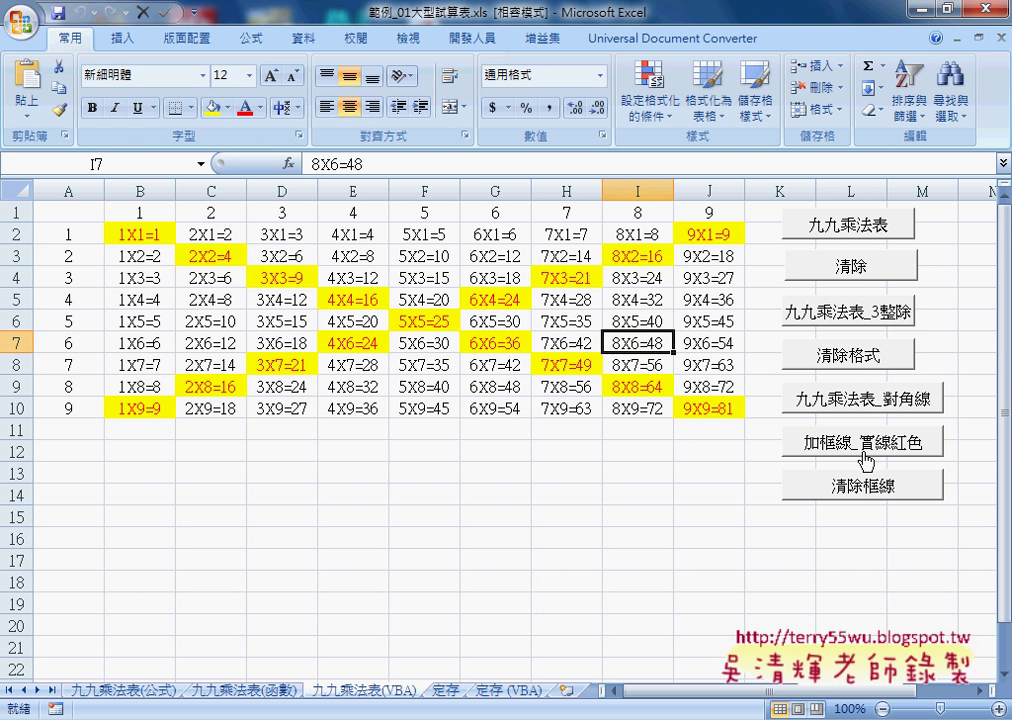
left_click(845, 357)
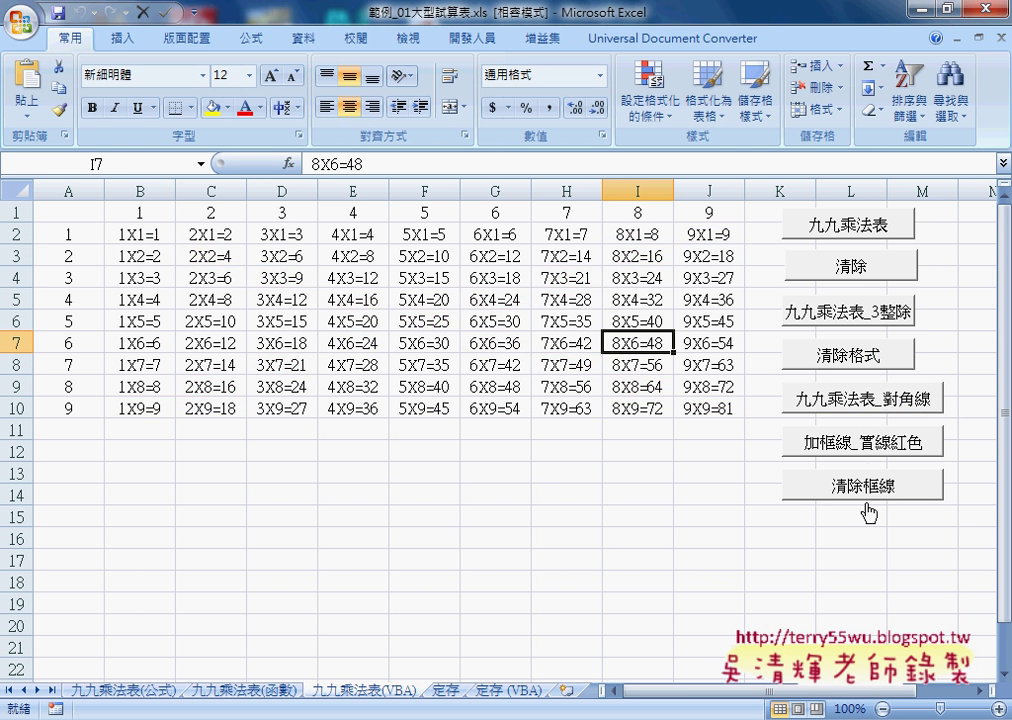
left_click(866, 453)
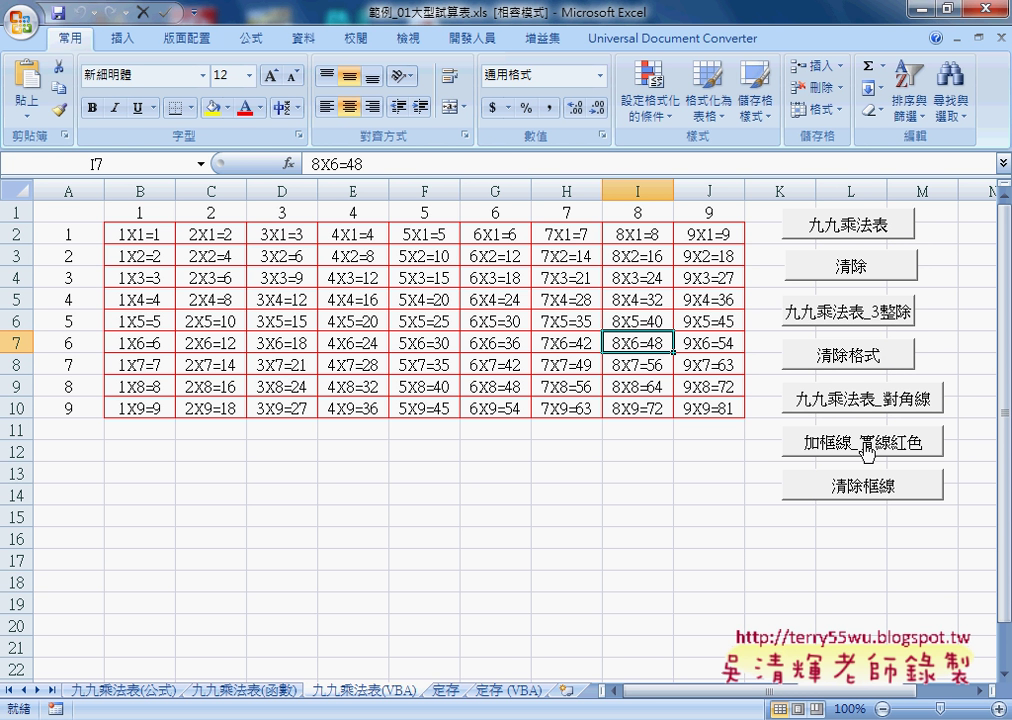
Step: Open the 加框線_實線紅色 macro and review its Range("B2:J10").Borders xlContinuous code
right_click(866, 452)
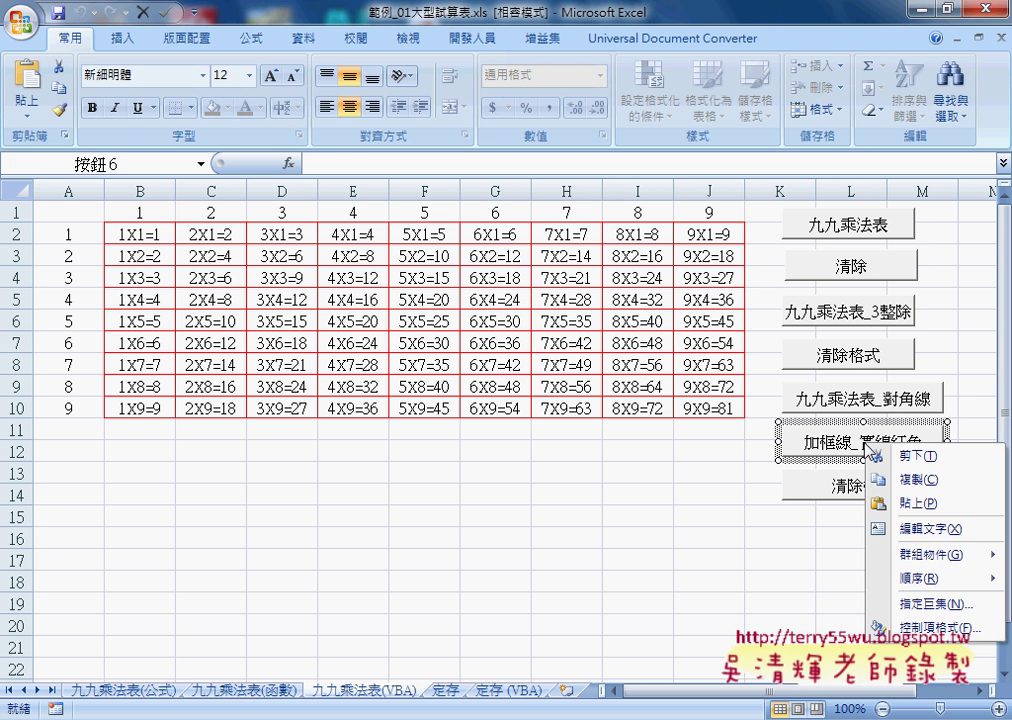
left_click(950, 604)
left_click(965, 447)
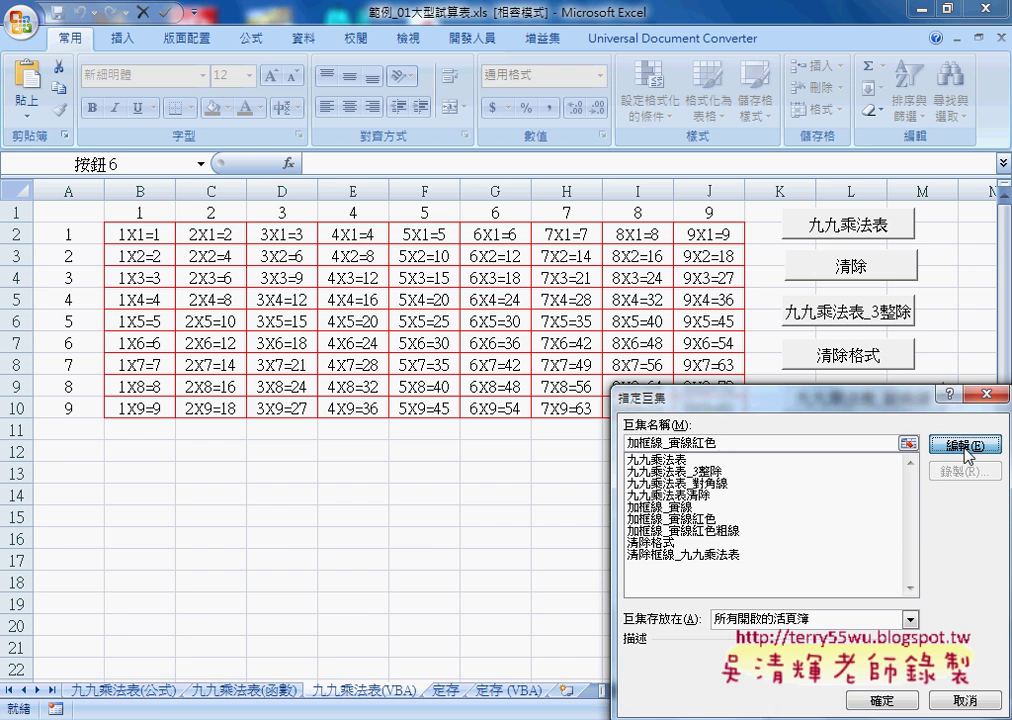
left_click_drag(680, 430, 642, 229)
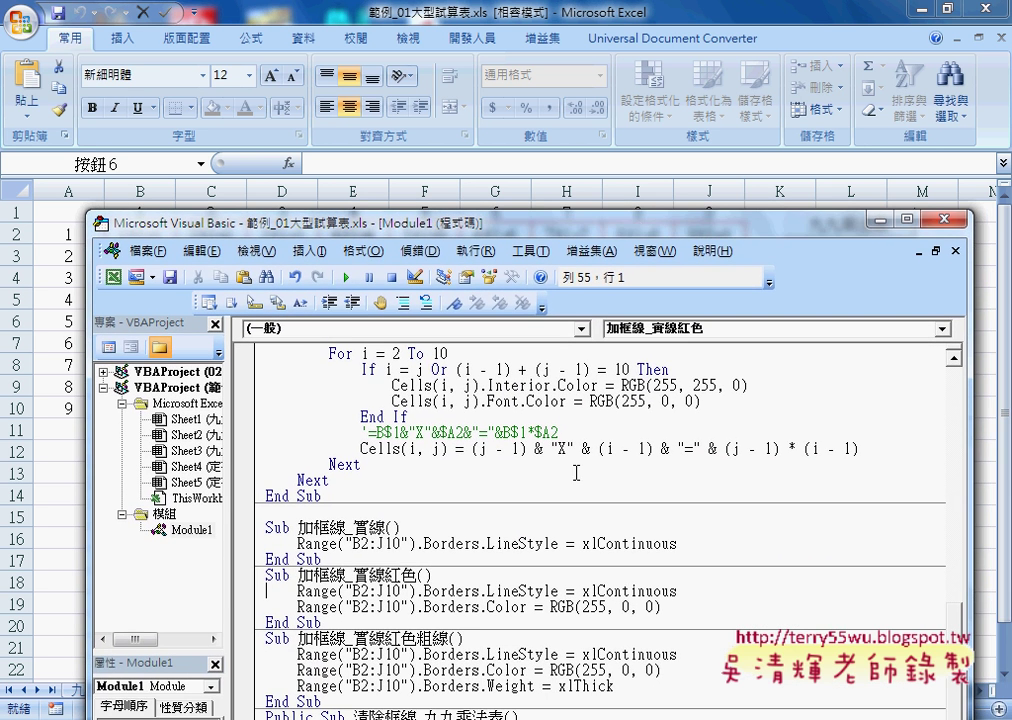
left_click_drag(353, 575, 416, 575)
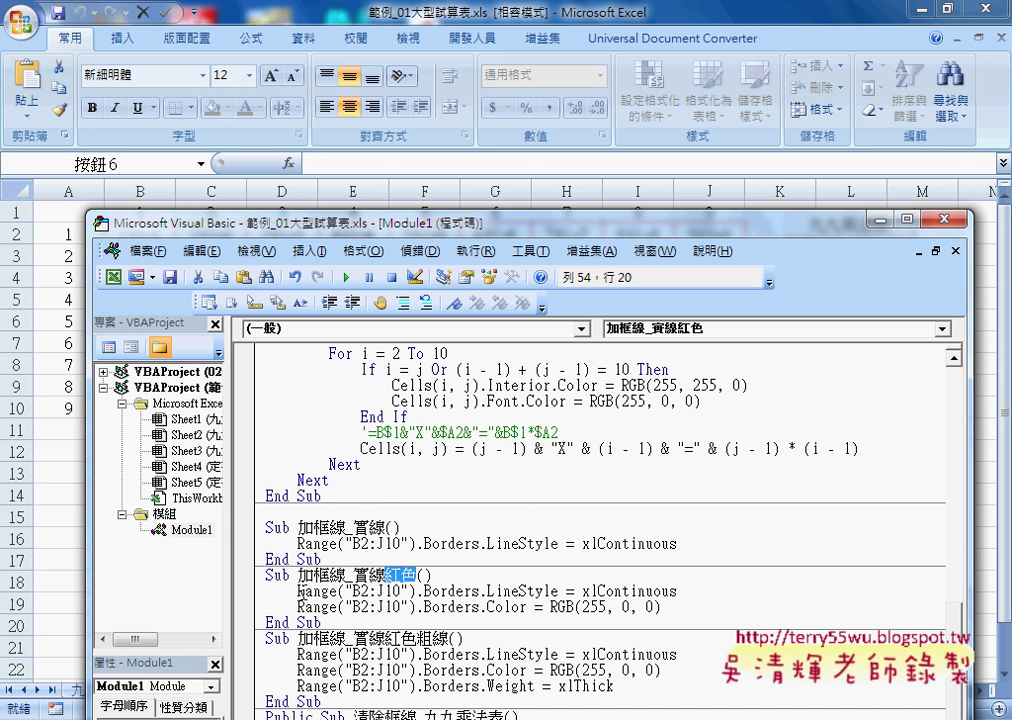
left_click_drag(297, 591, 417, 591)
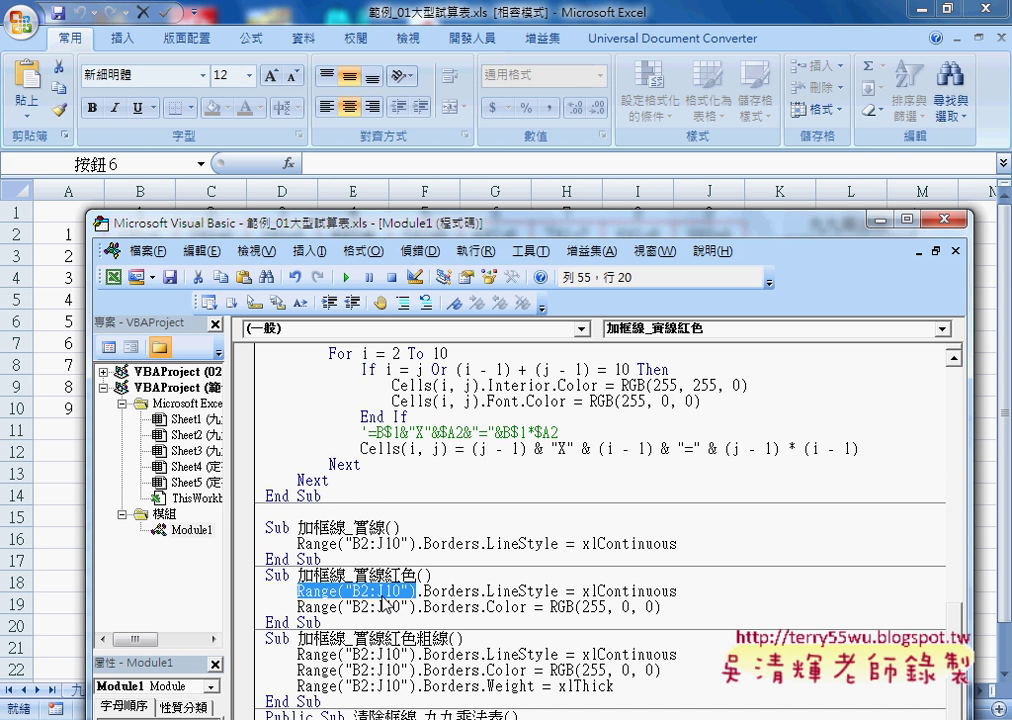
mouse_move(417, 591)
left_mouse_down()
mouse_move(689, 598)
mouse_move(679, 592)
left_mouse_up()
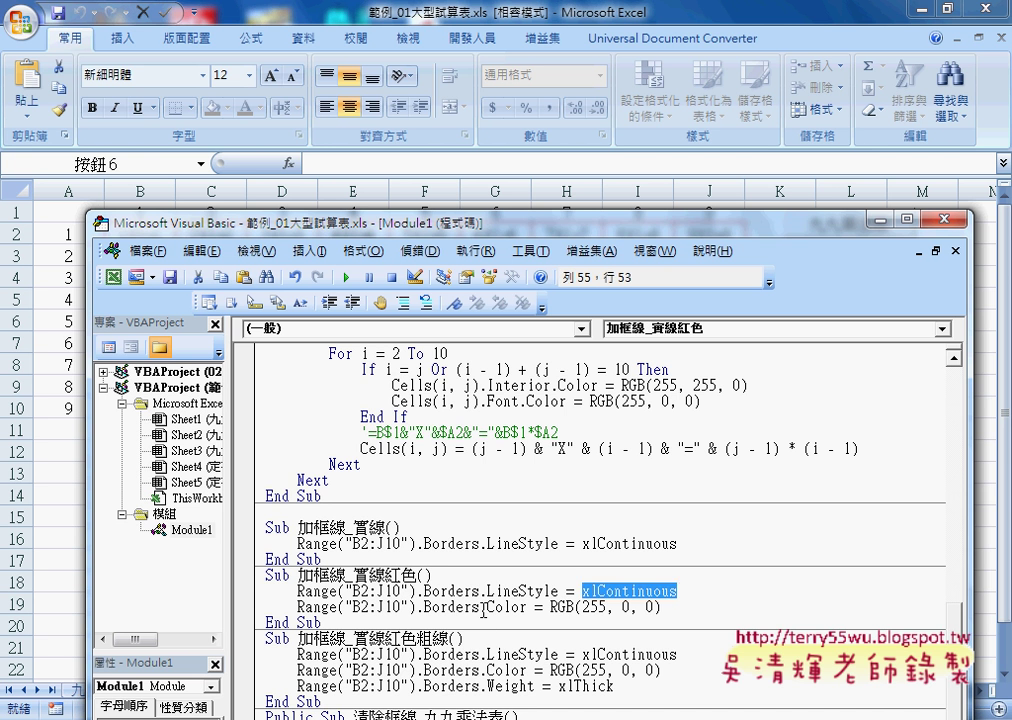
left_click_drag(481, 607, 673, 608)
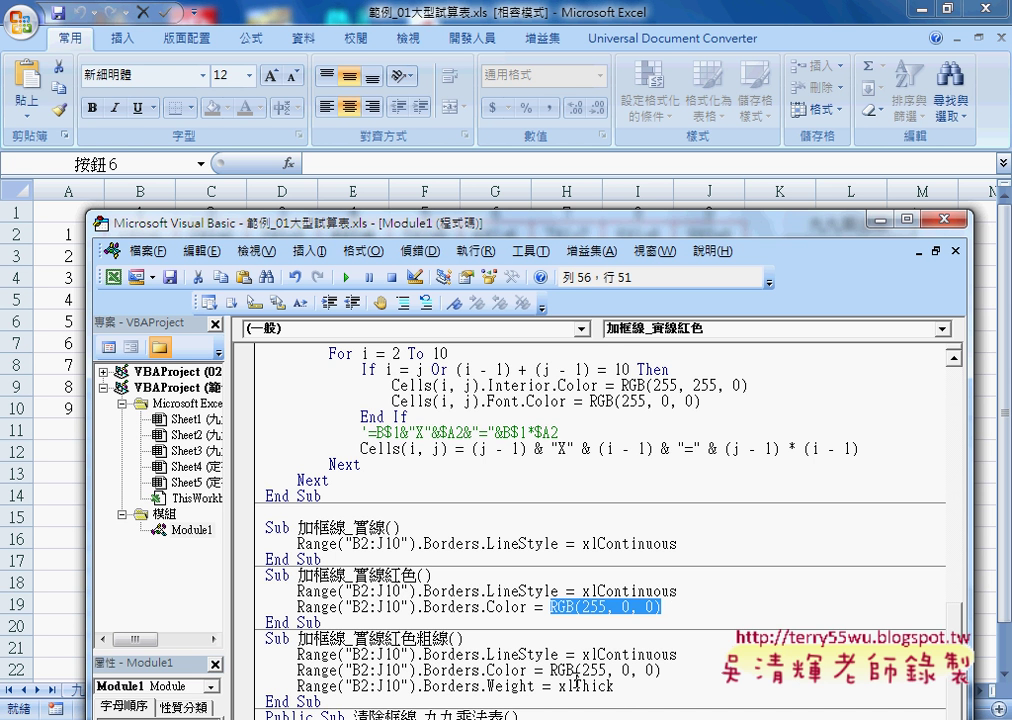
Step: Review the 清除框線 macro's LineStyle = xlNone statement, then return to Excel
left_click_drag(440, 221, 436, 108)
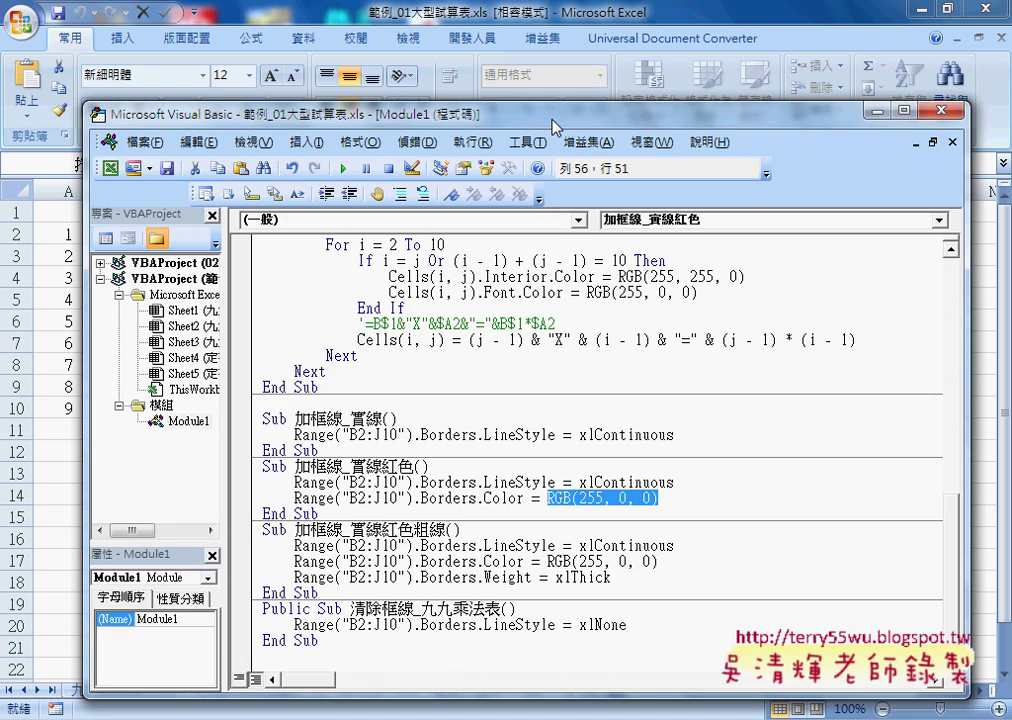
left_click_drag(349, 605, 414, 605)
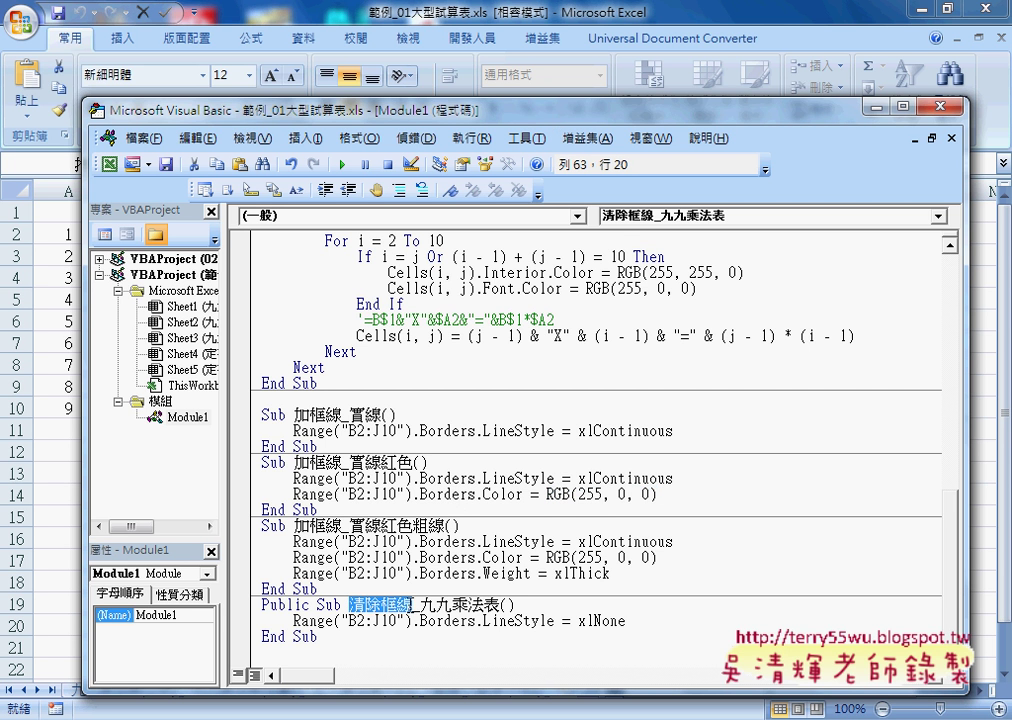
double_click(483, 621)
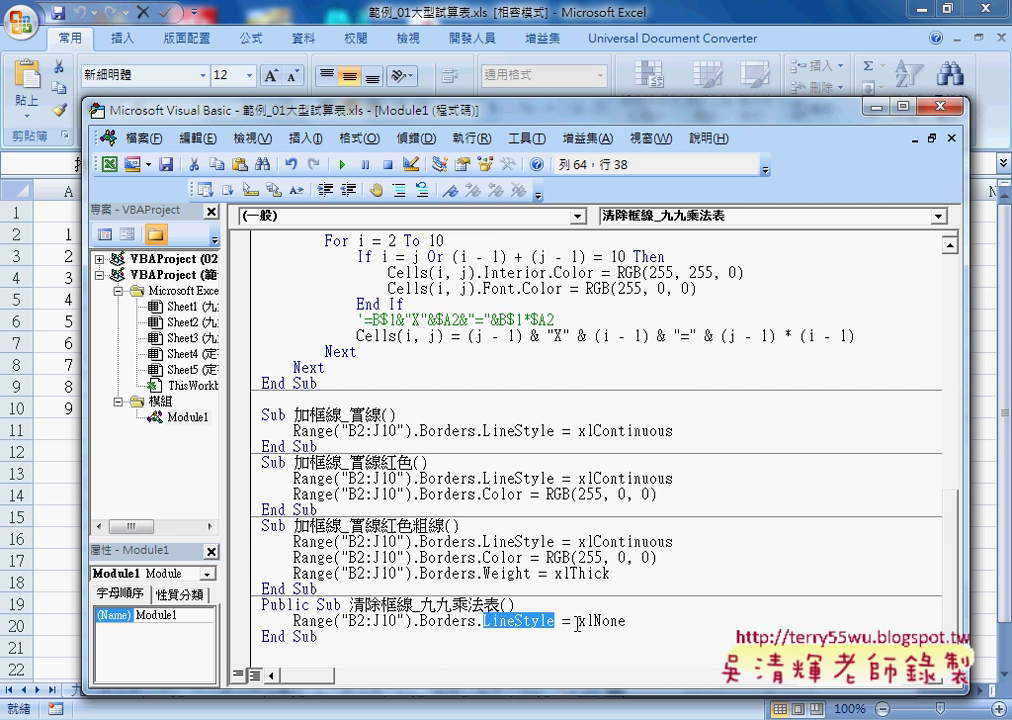
left_click(580, 621)
left_click_drag(580, 621, 595, 621)
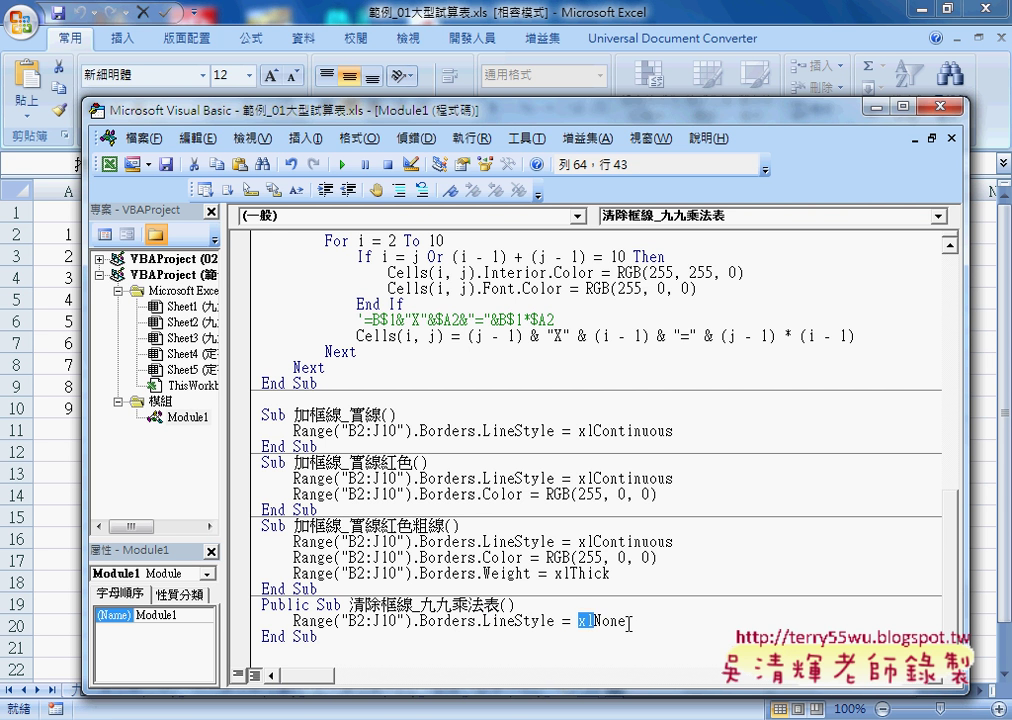
left_click(627, 621)
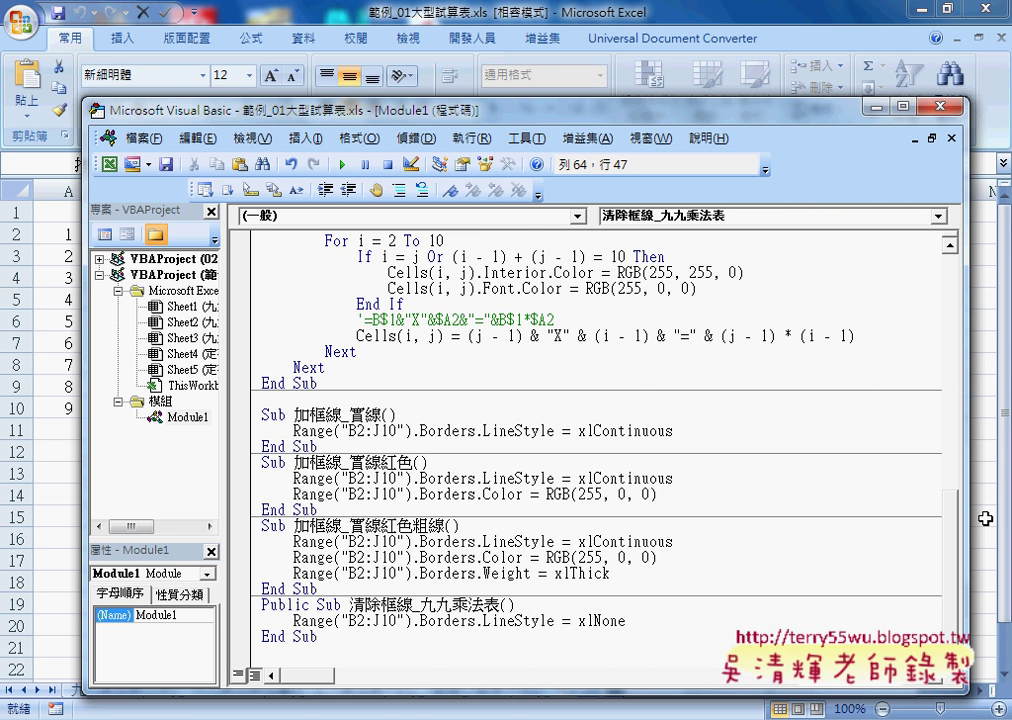
key("alt+F11")
left_click(868, 486)
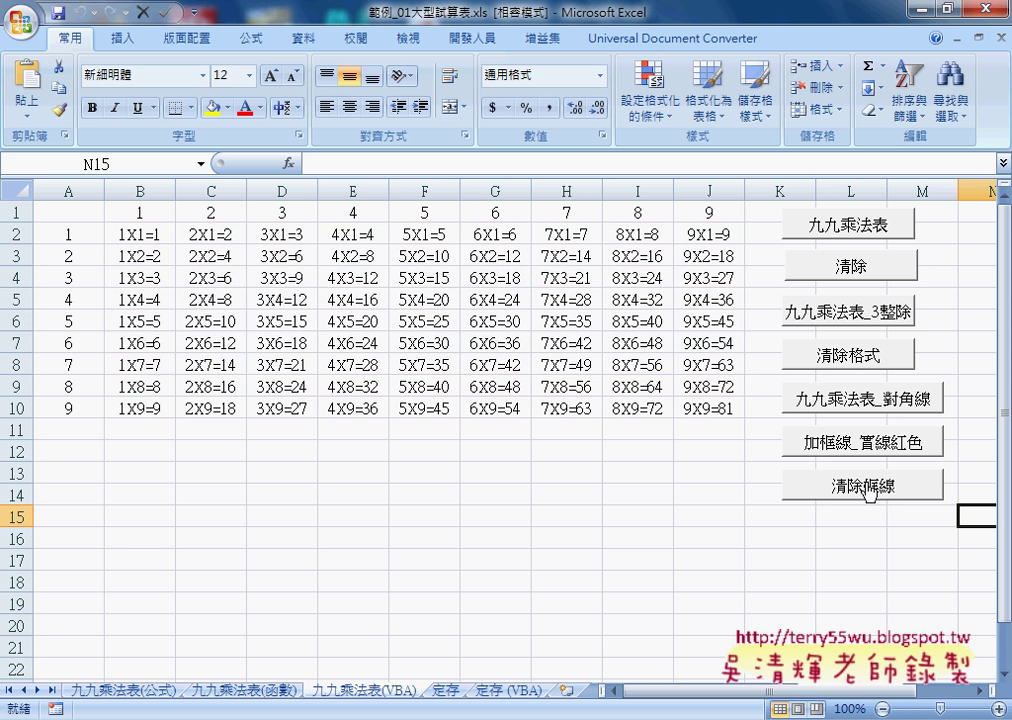
left_click(826, 452)
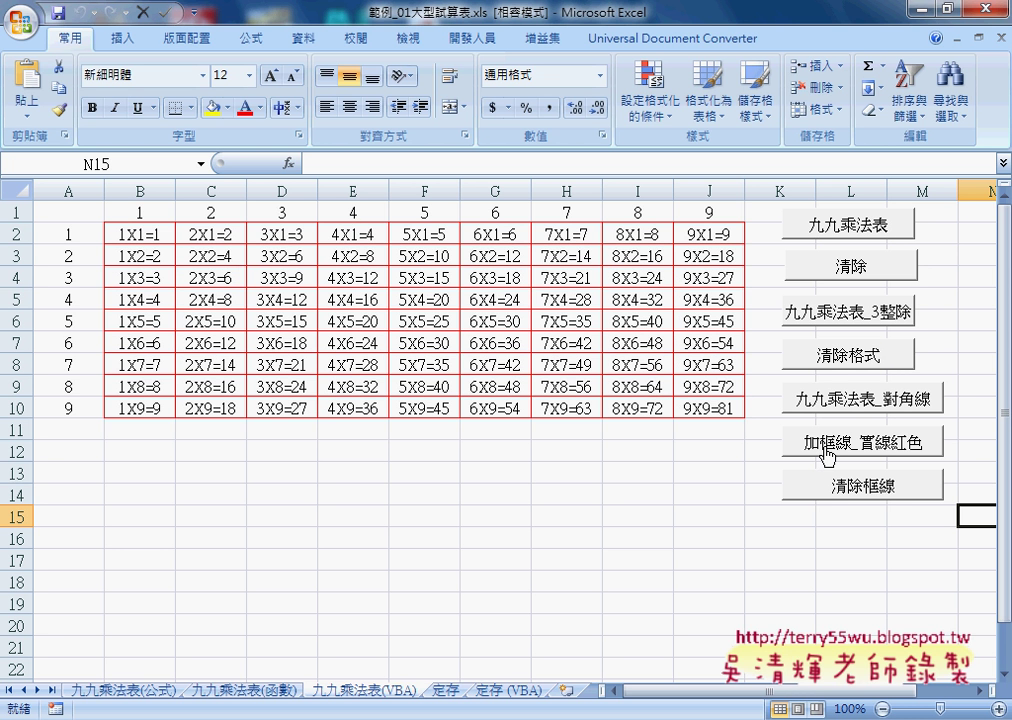
left_click(835, 488)
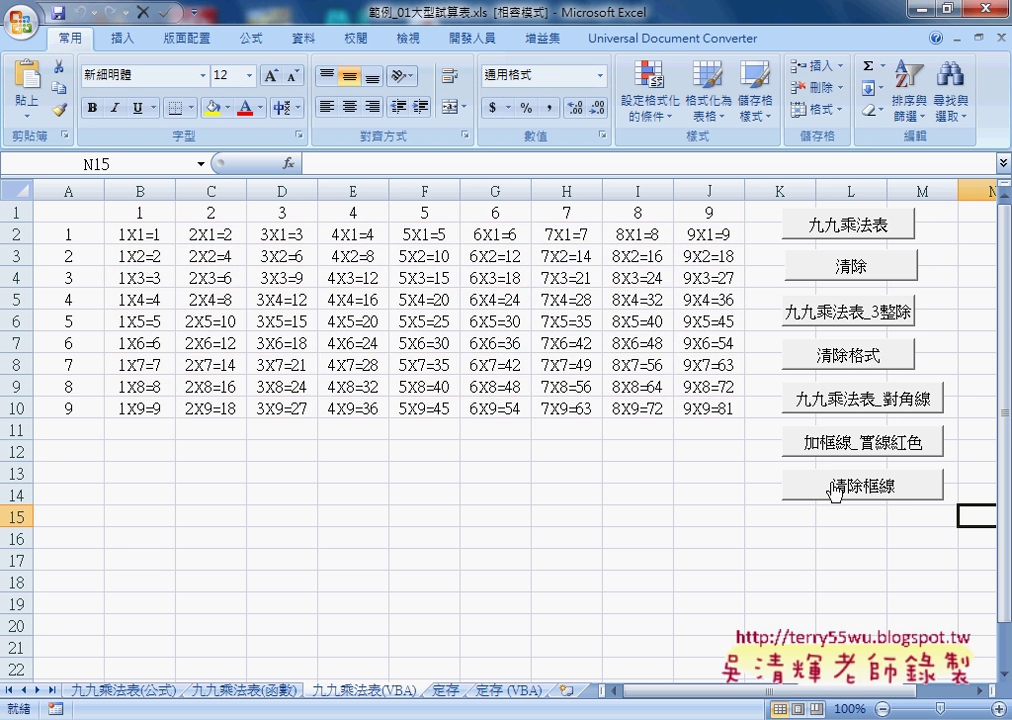